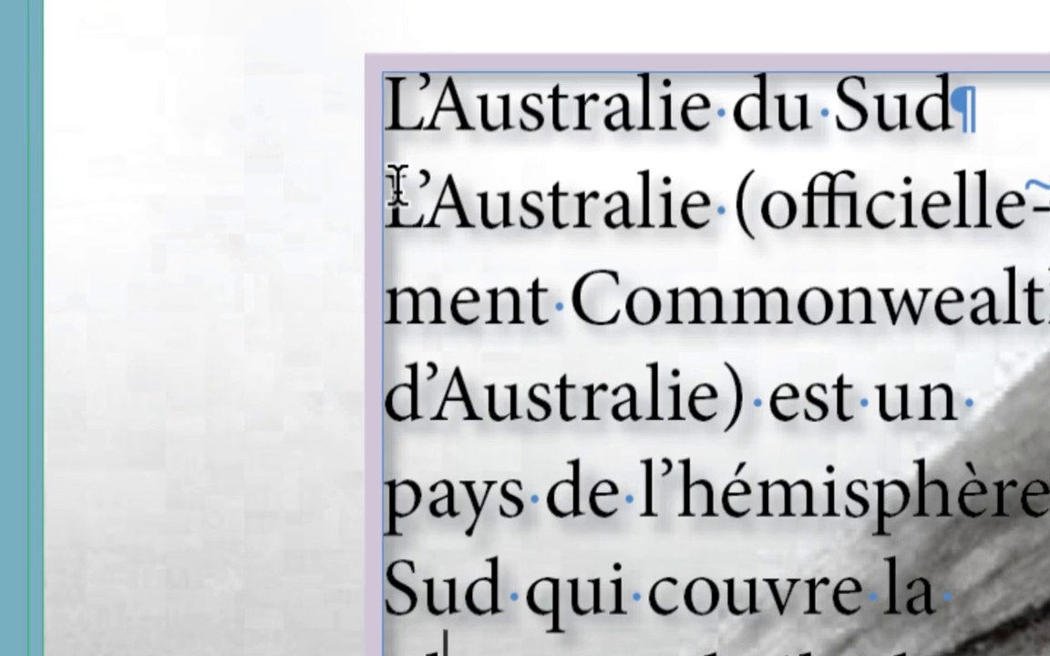
# - Highlight the paragraph beneath the title in the first text frame, then put the text cursor back at its beginning
pyautogui.moveTo(395, 182); pyautogui.dragTo(603, 333)
pyautogui.moveTo(438, 211); pyautogui.dragTo(730, 433)
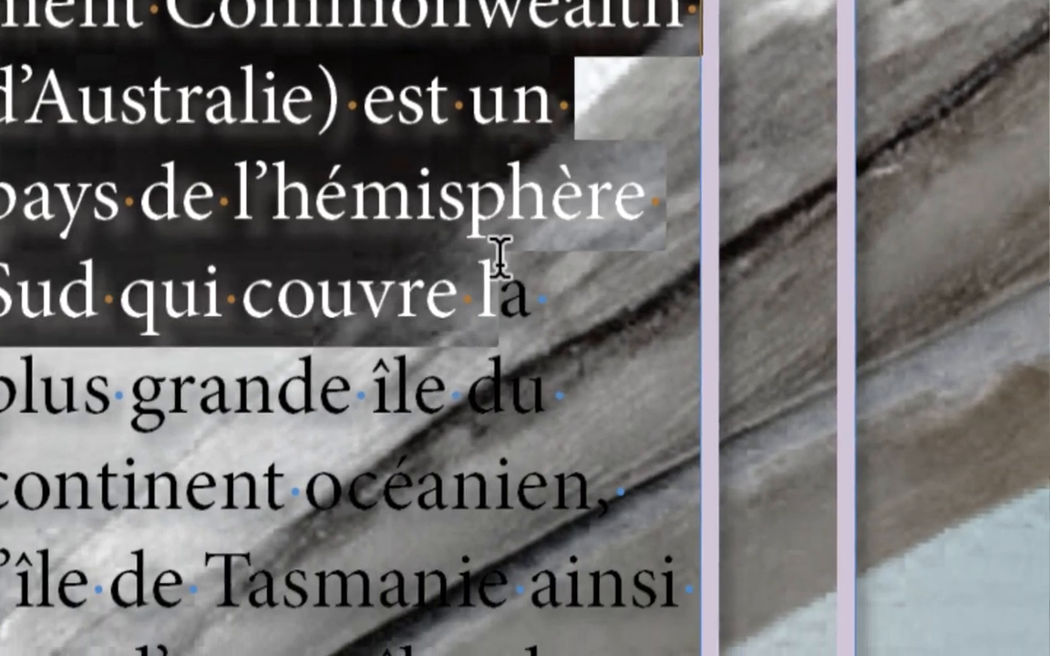
pyautogui.moveTo(500, 258); pyautogui.dragTo(686, 655)
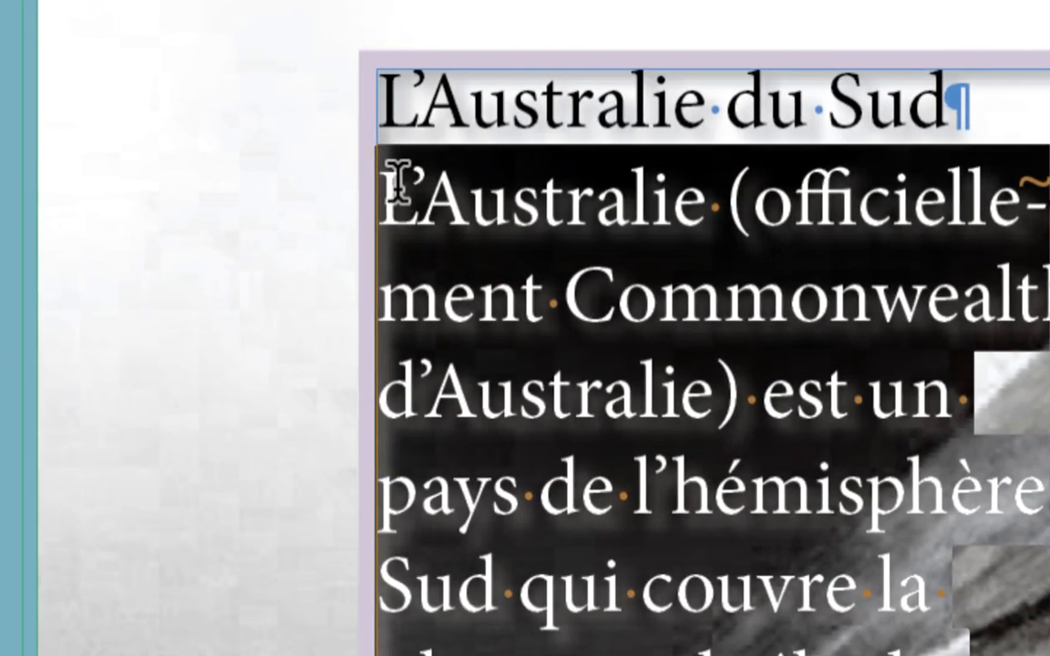
pyautogui.click(351, 119)
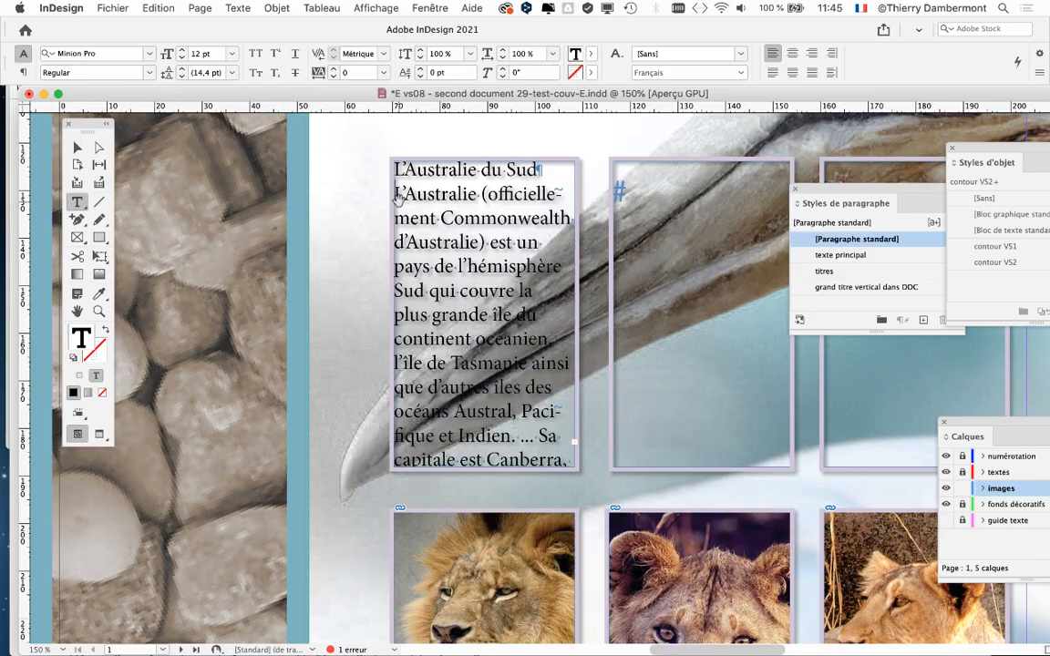
pyautogui.hscroll(5, 254, 192)
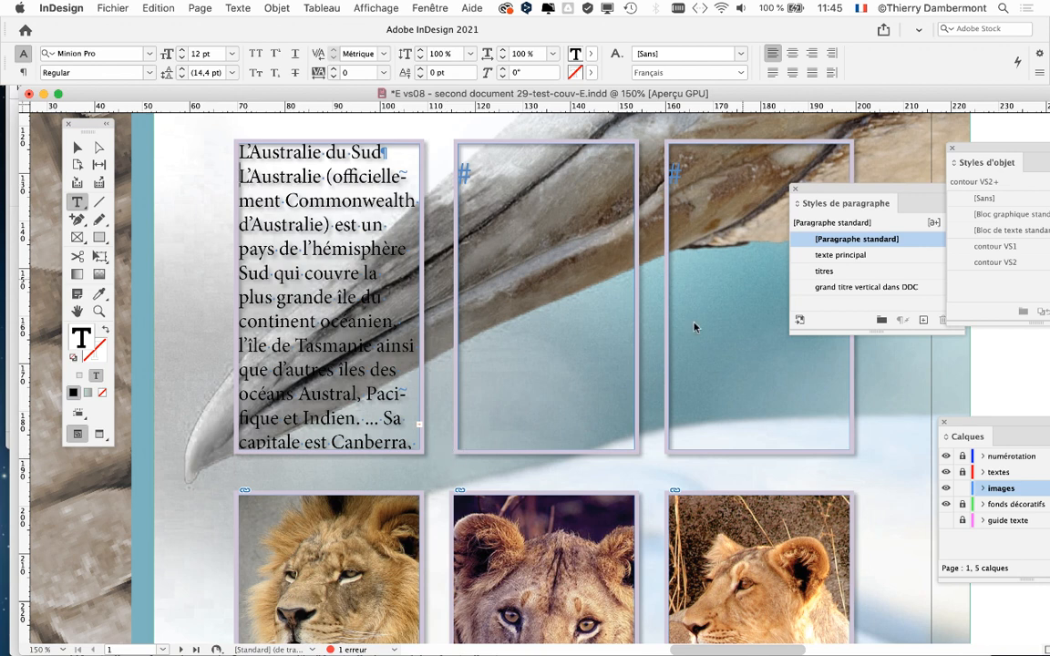
# - Display the macOS keyboard viewer over the document to examine the key layout, then close it
pyautogui.click(861, 8)
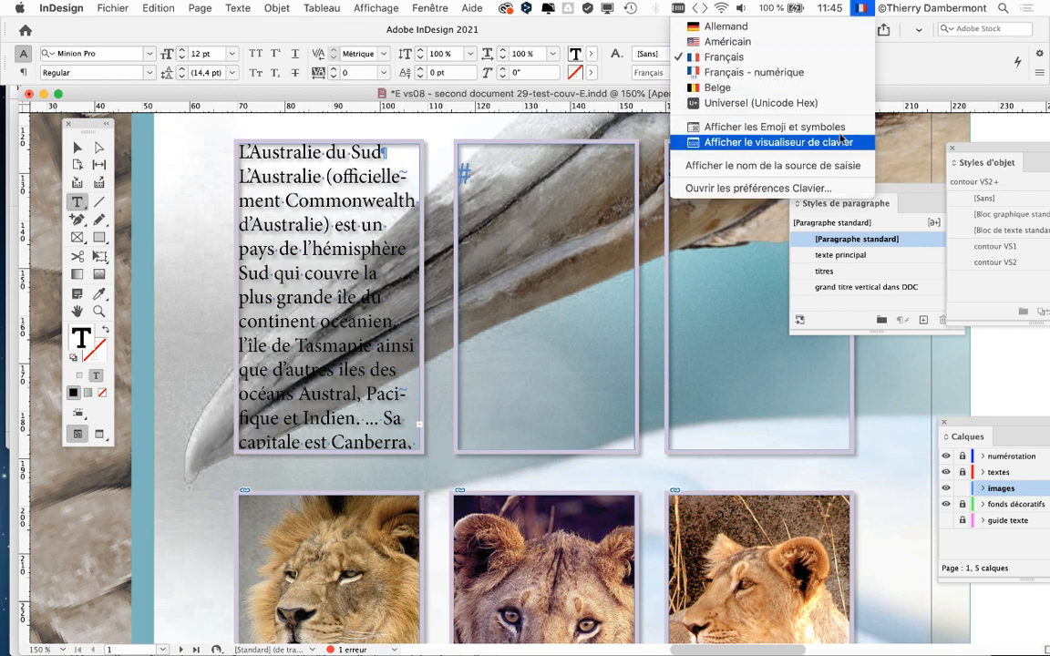
pyautogui.click(841, 143)
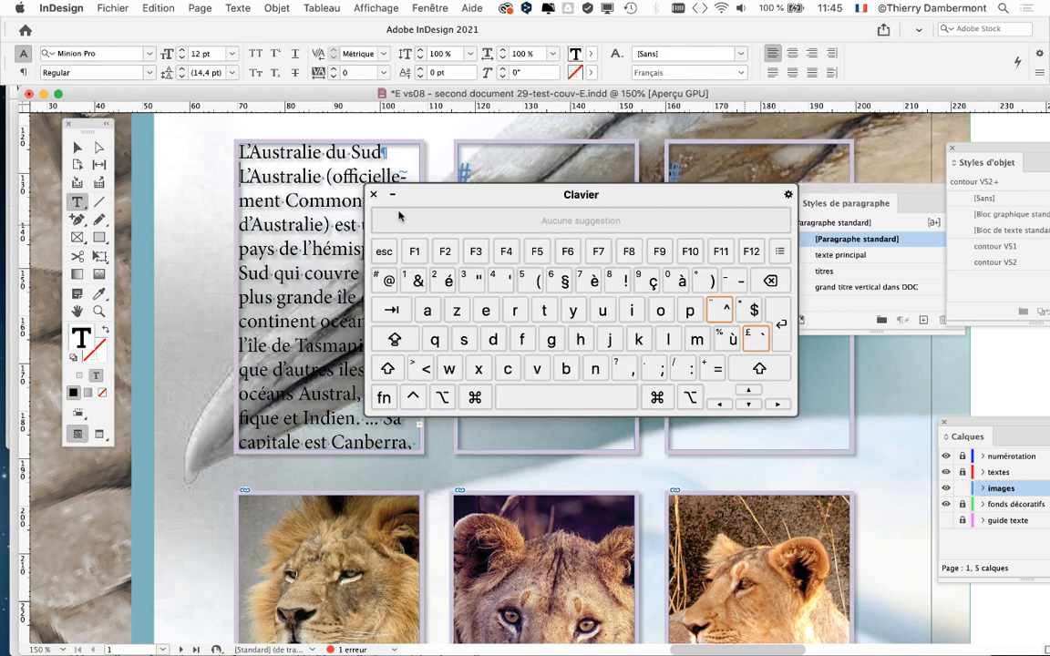
pyautogui.moveTo(456, 209); pyautogui.dragTo(374, 190)
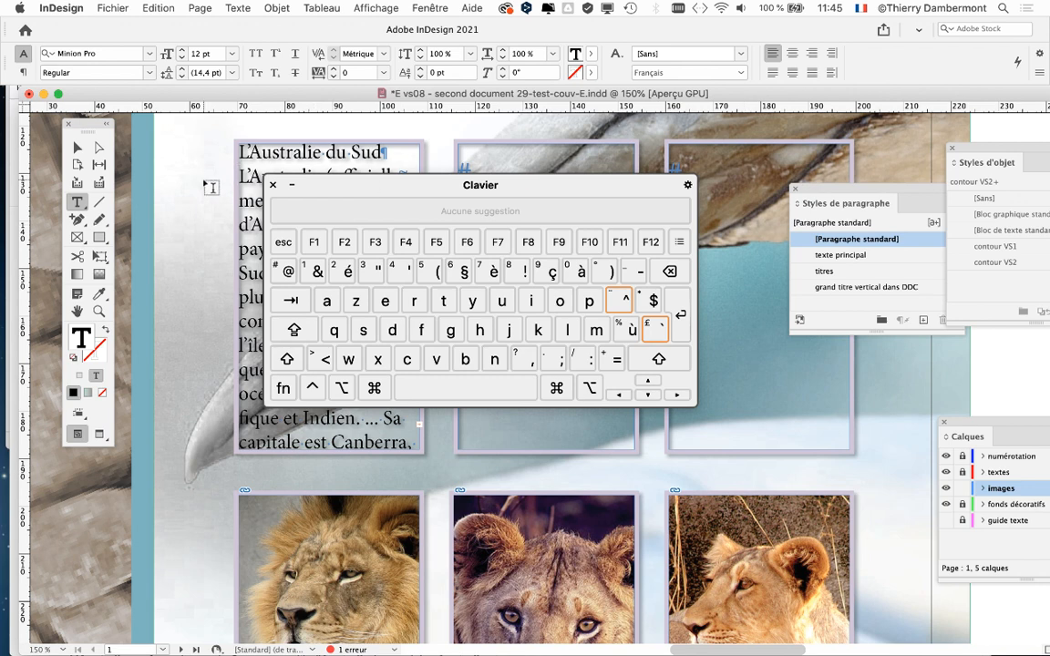
pyautogui.click(273, 186)
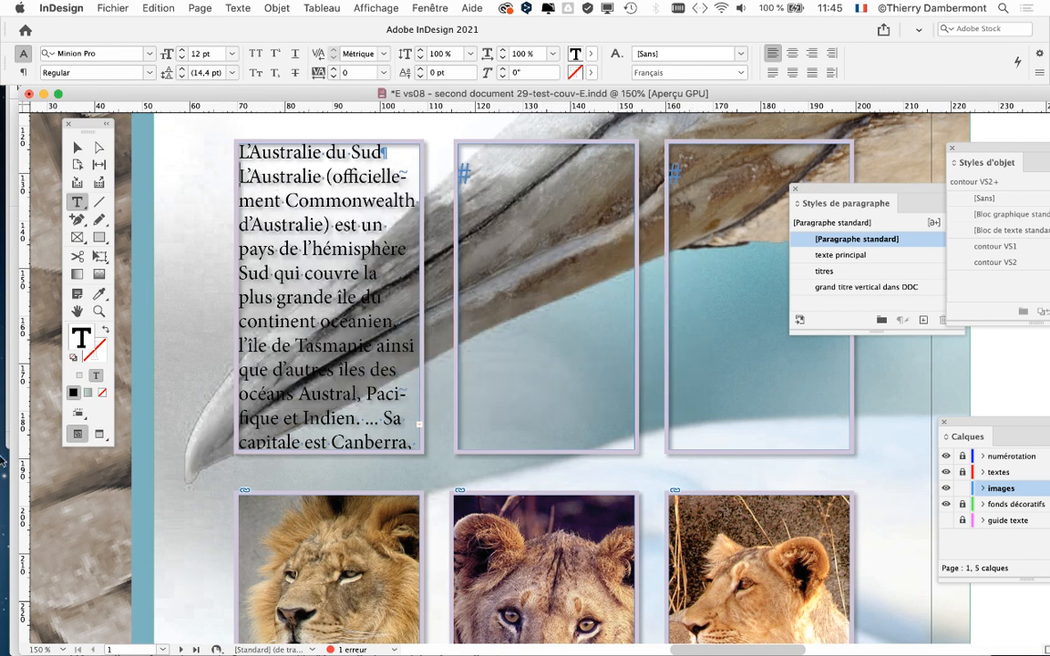
# - Select all text from the beginning of the second paragraph to the end of the story, including the overset part
pyautogui.moveTo(5, 456)
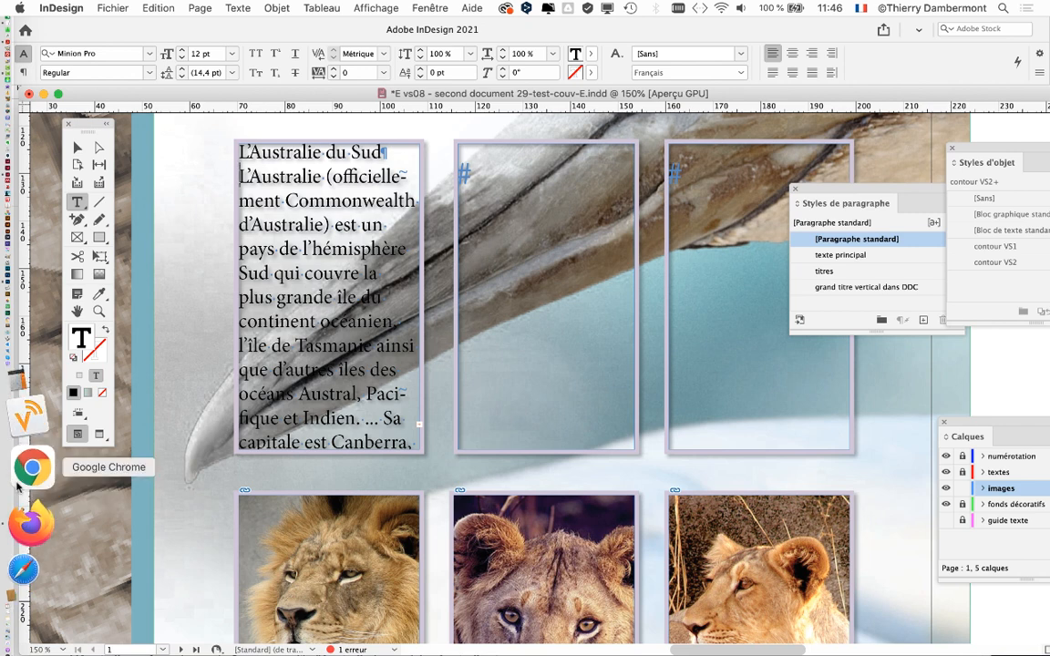
pyautogui.press('super+a')
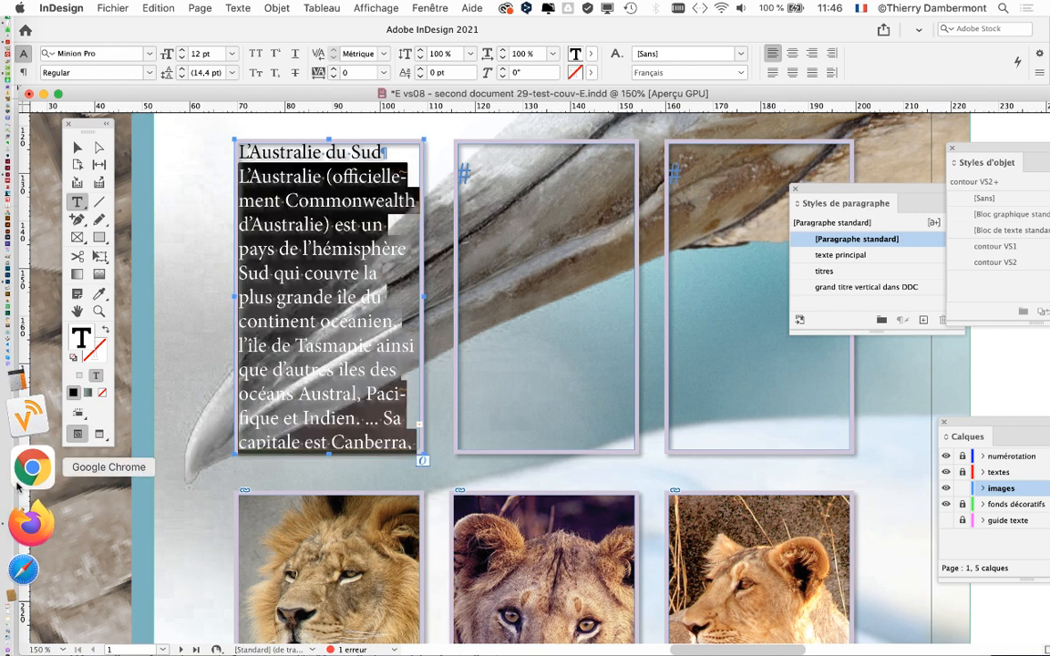
pyautogui.click(250, 188)
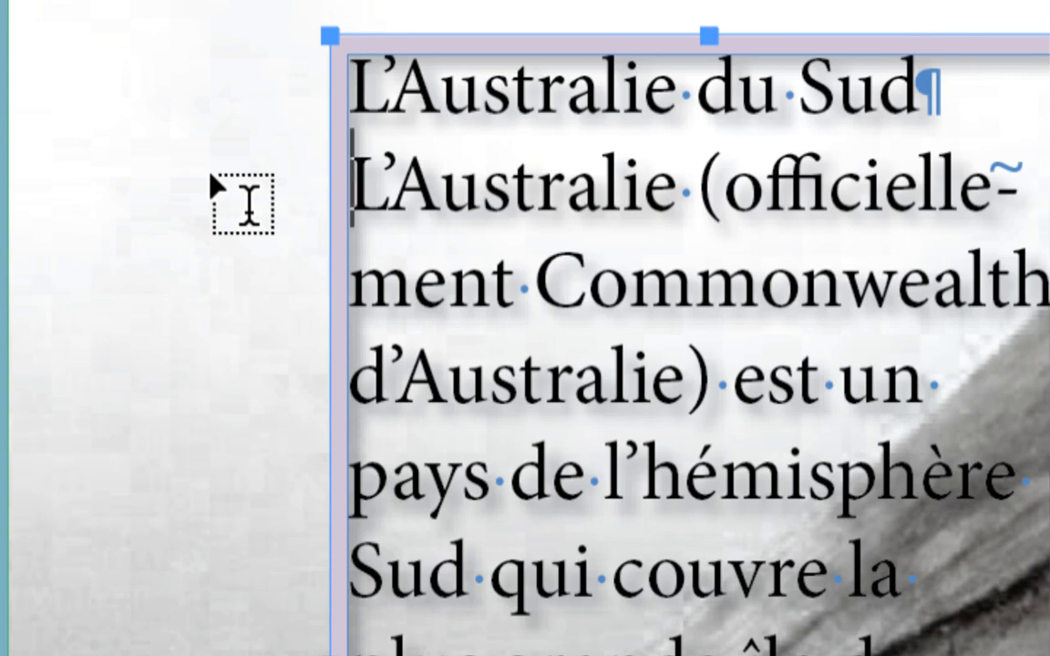
pyautogui.hotkey('ctrl', 'shift', 'End')
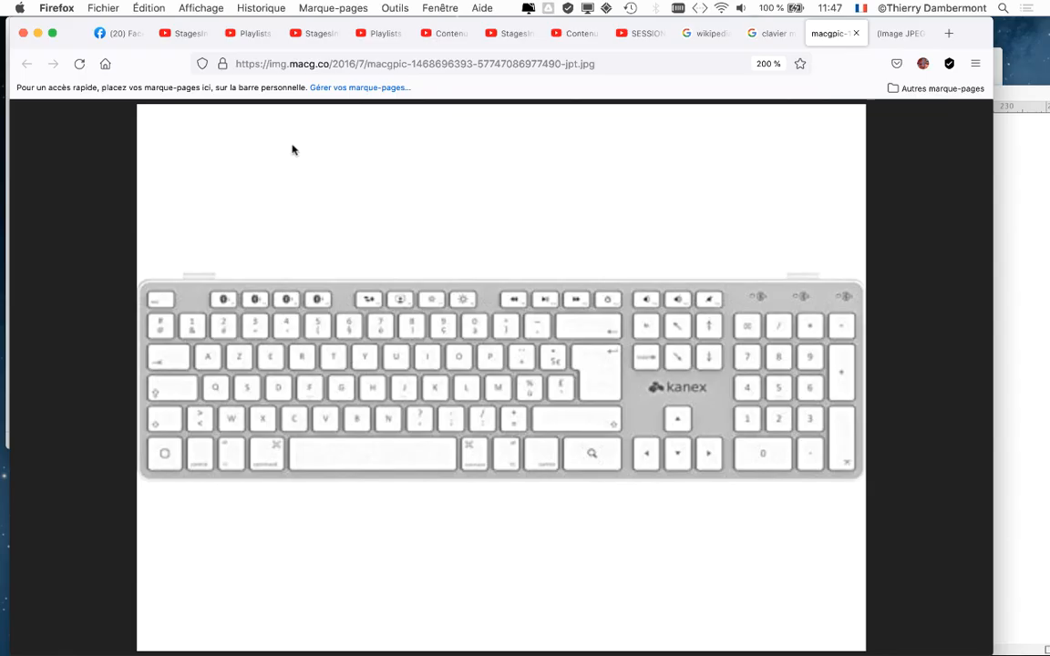
# - Switch to Firefox and look through the Google image results for "clavier mac étendu"
pyautogui.press('super+Tab')
pyautogui.click(381, 342)
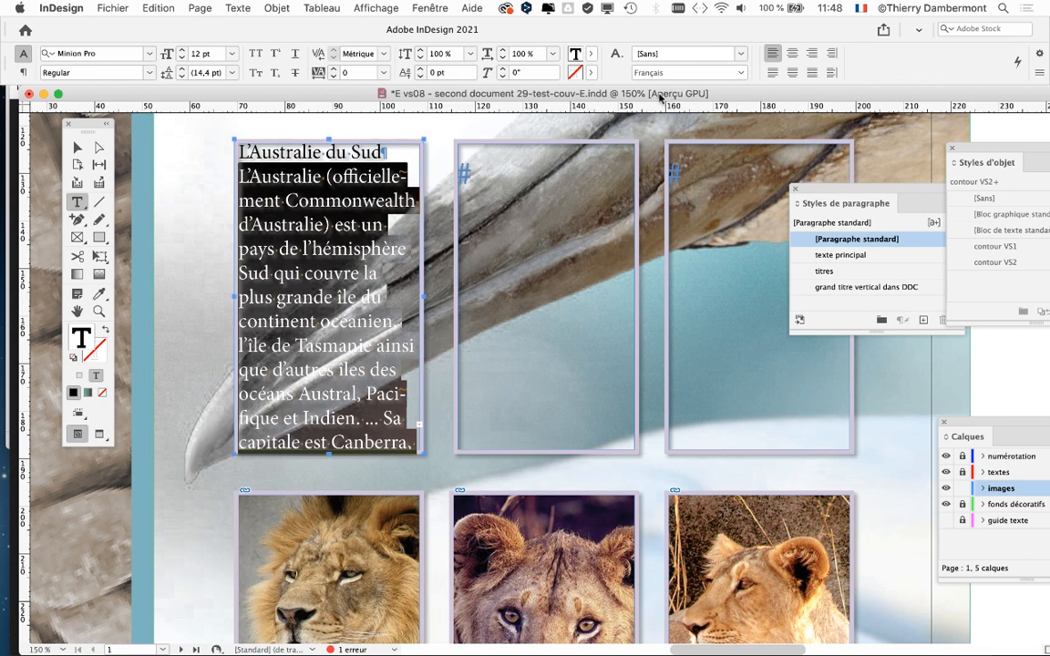
pyautogui.press('super+Tab')
pyautogui.click(766, 36)
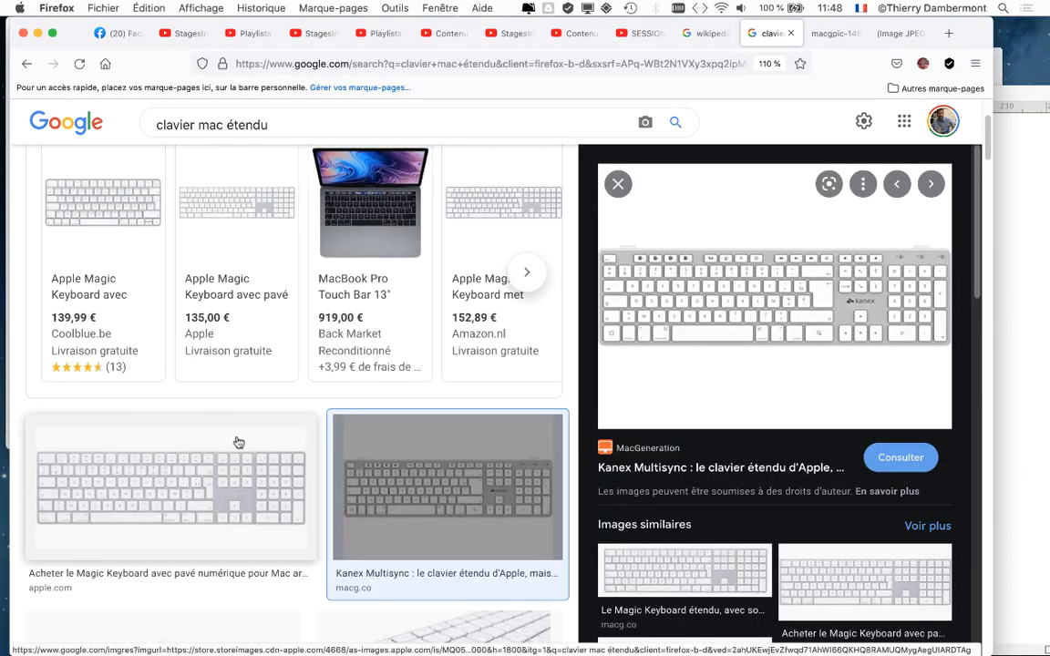
pyautogui.scroll(-3, 200, 481)
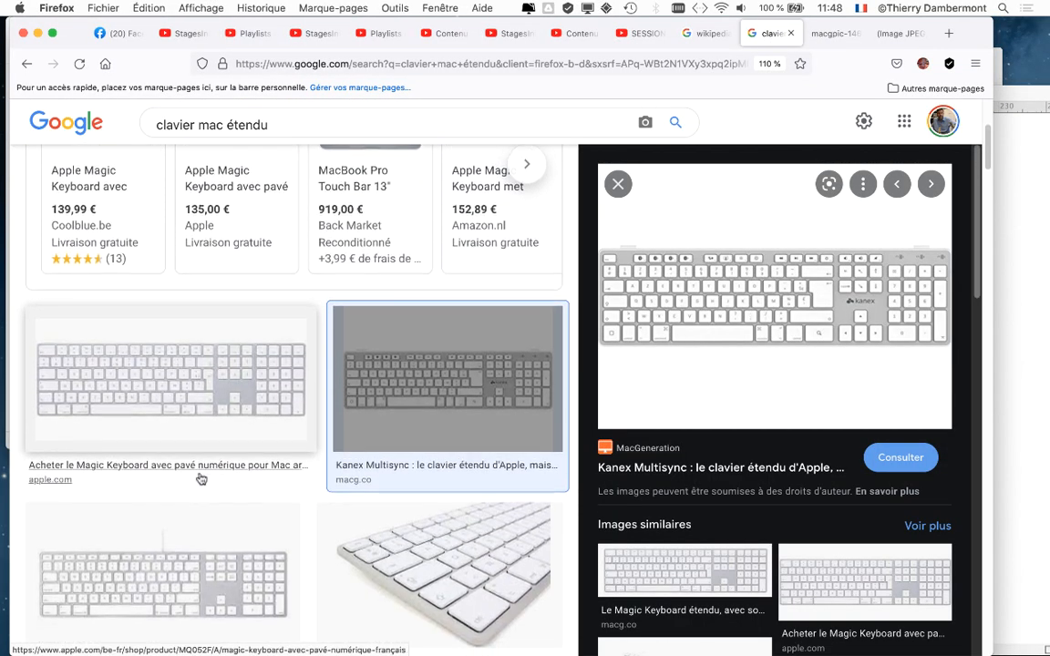
pyautogui.scroll(-5, 200, 481)
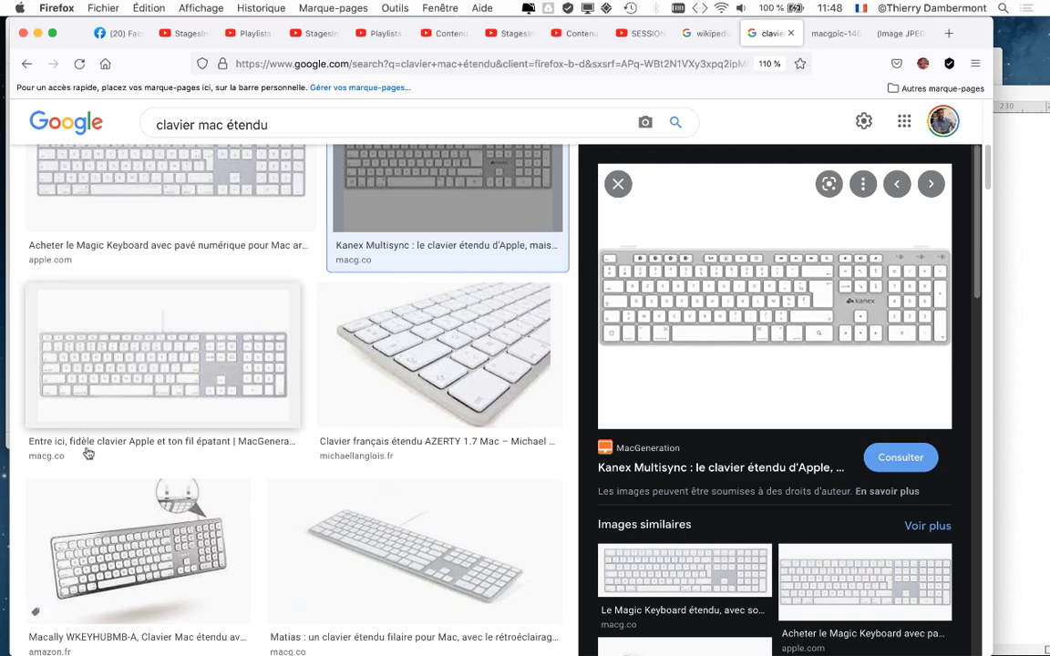
pyautogui.scroll(-3, 87, 453)
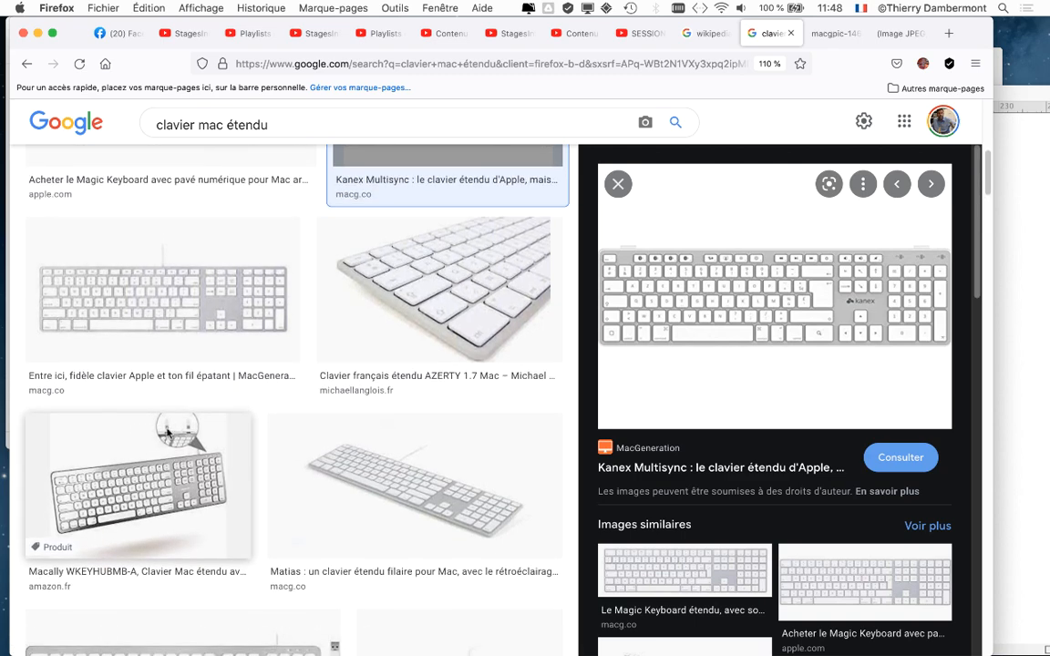
# - Search Google Images for "clavier mac portable"
pyautogui.moveTo(226, 122); pyautogui.dragTo(305, 120)
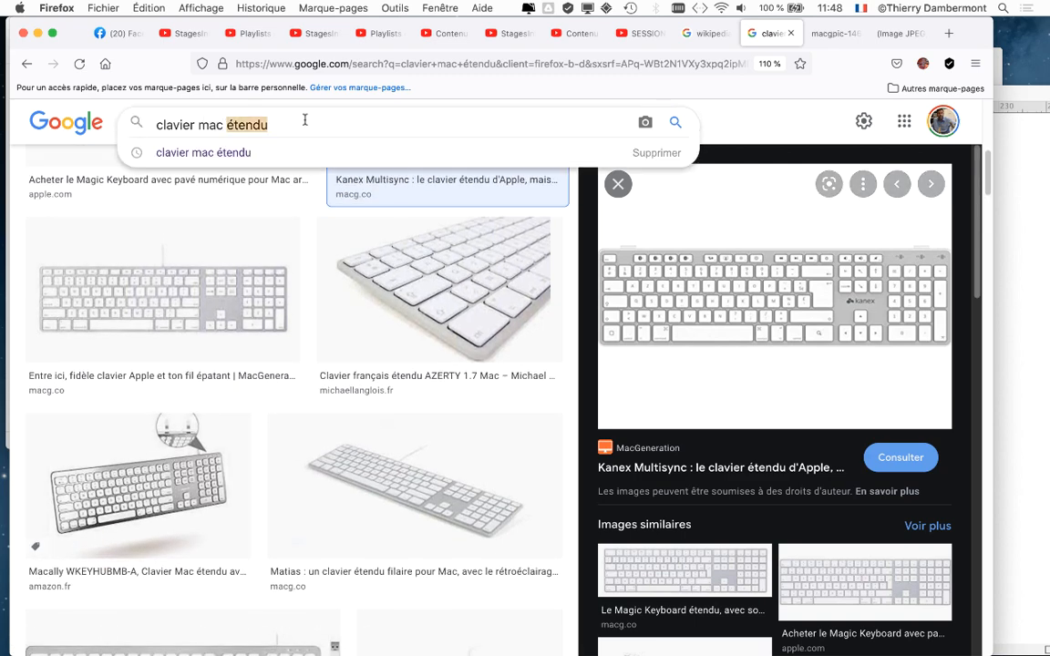
pyautogui.write('portable')
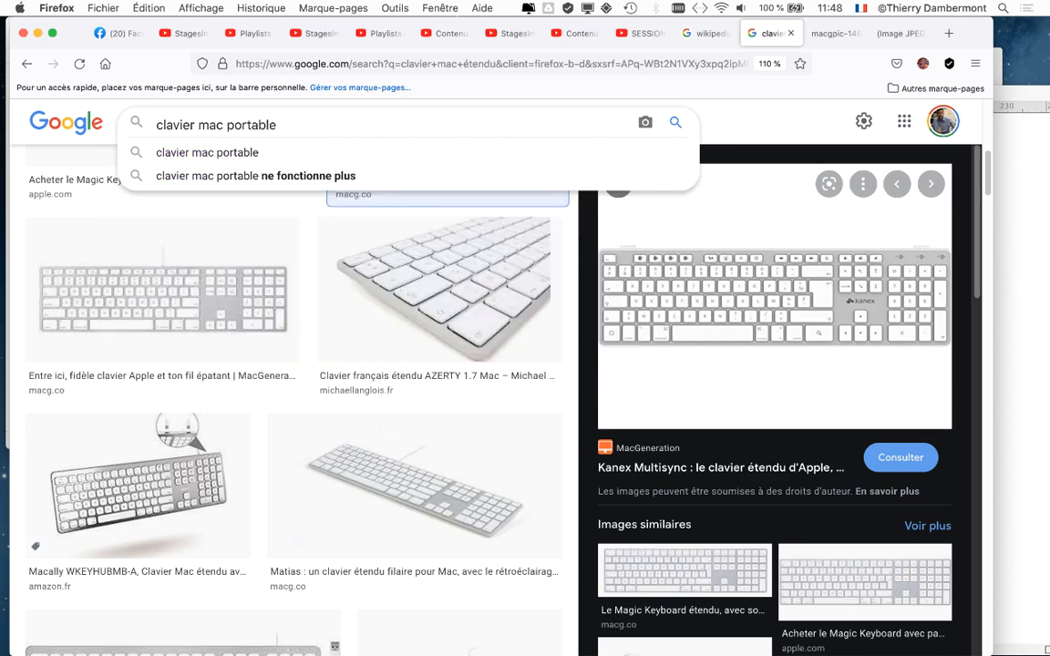
pyautogui.press('Return')
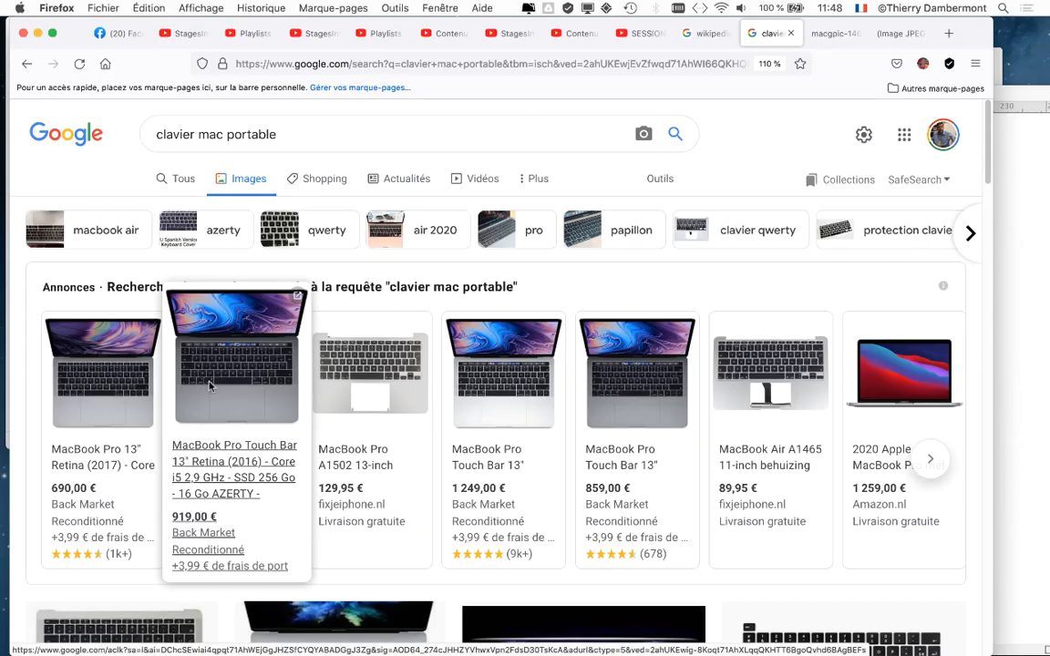
# - View a MacBook Pro keyboard picture enlarged to 120% to examine its keys
pyautogui.click(203, 415)
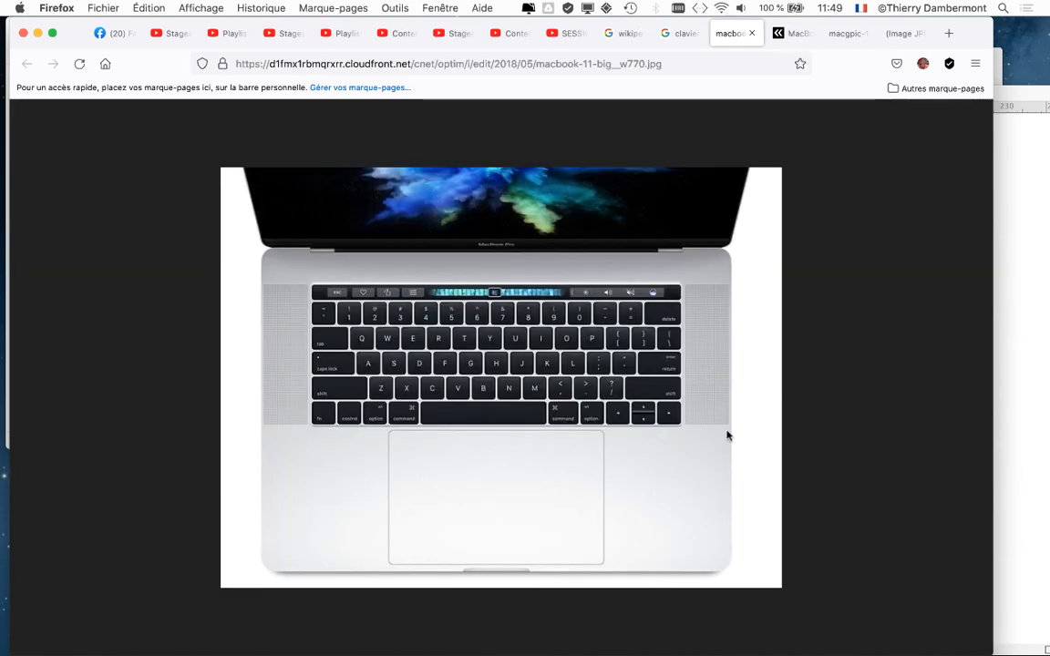
pyautogui.press('super+plus')
pyautogui.press('super+plus')
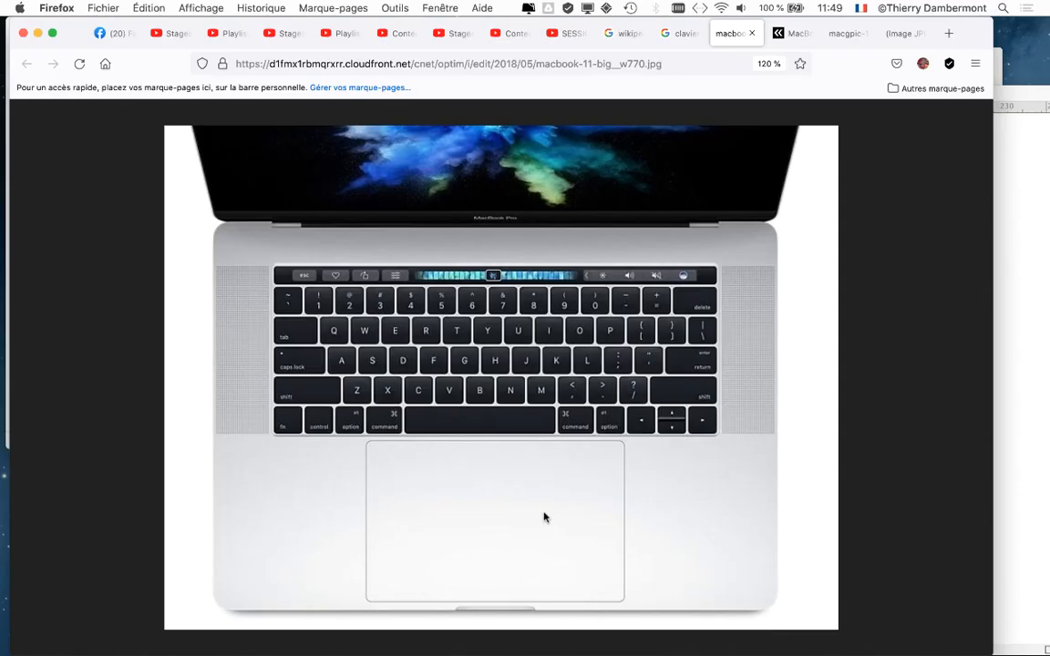
# - Minimise Firefox, return to InDesign and display the Character (Caractère) settings beside the selected text
pyautogui.click(37, 32)
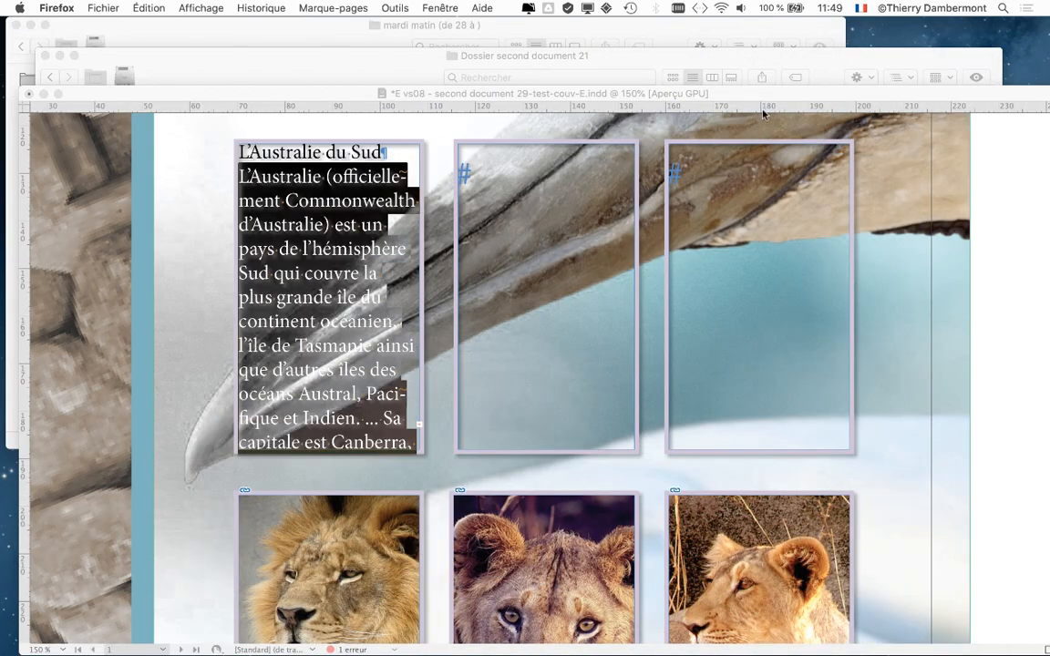
pyautogui.click(650, 94)
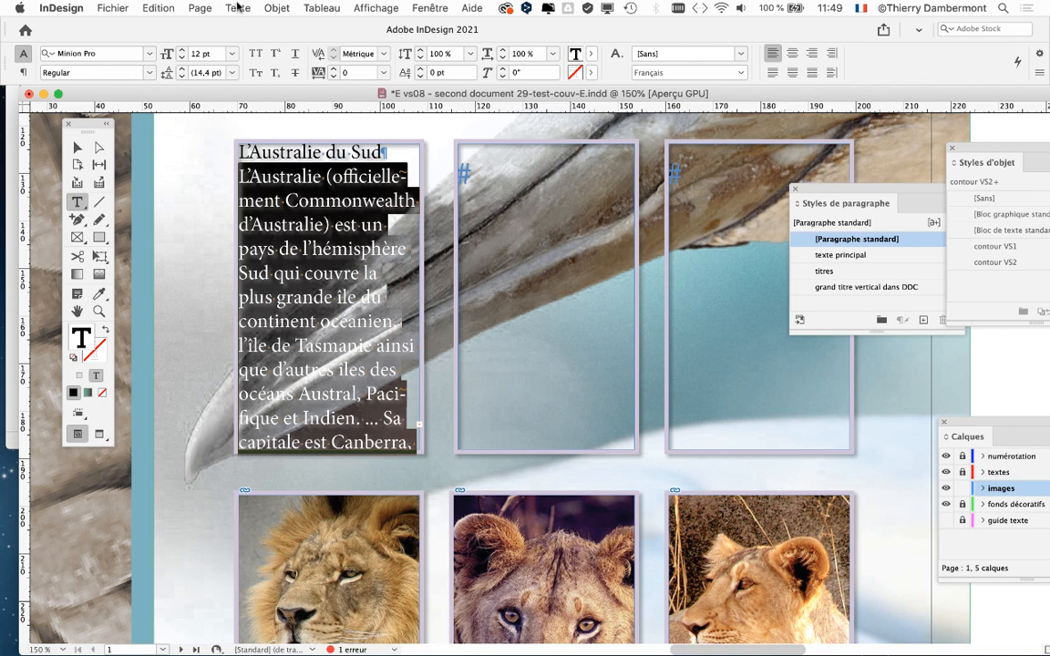
pyautogui.click(236, 7)
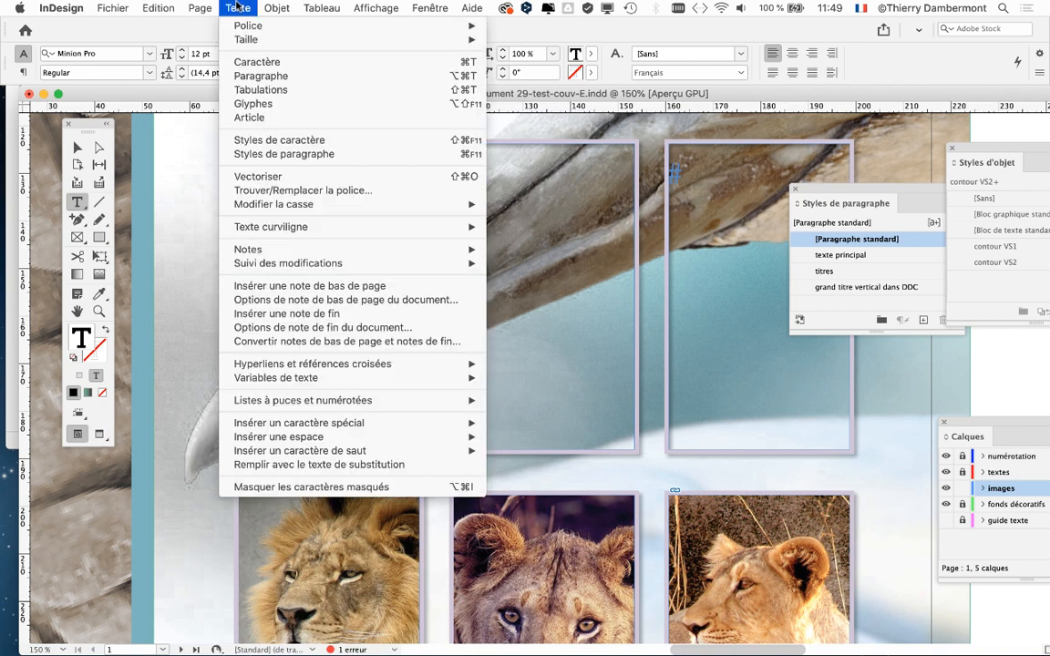
pyautogui.click(246, 62)
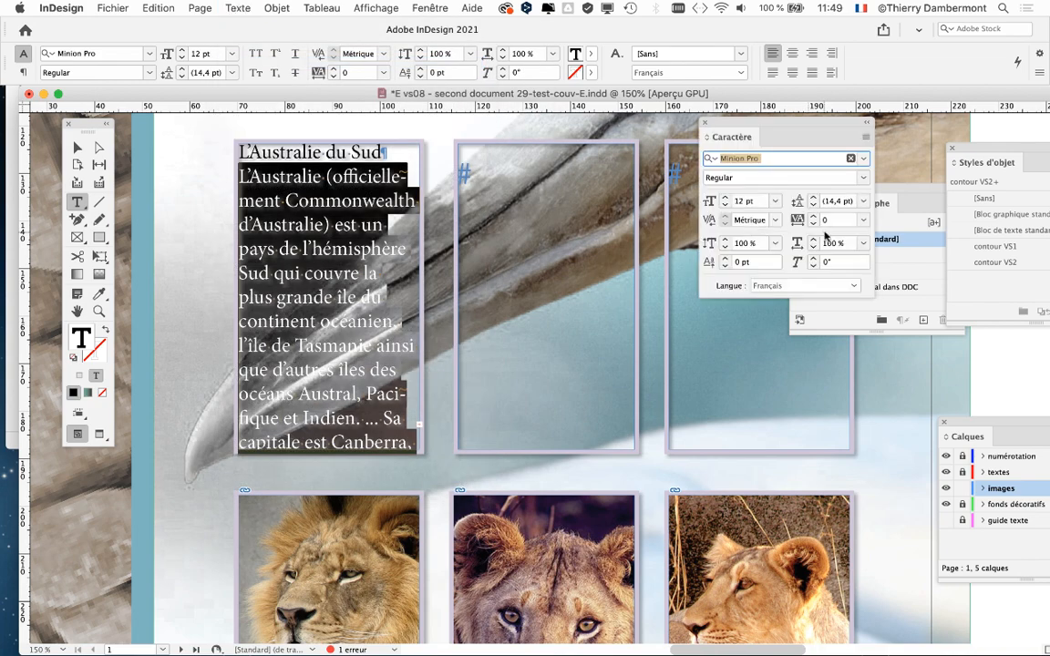
pyautogui.moveTo(744, 128); pyautogui.dragTo(521, 156)
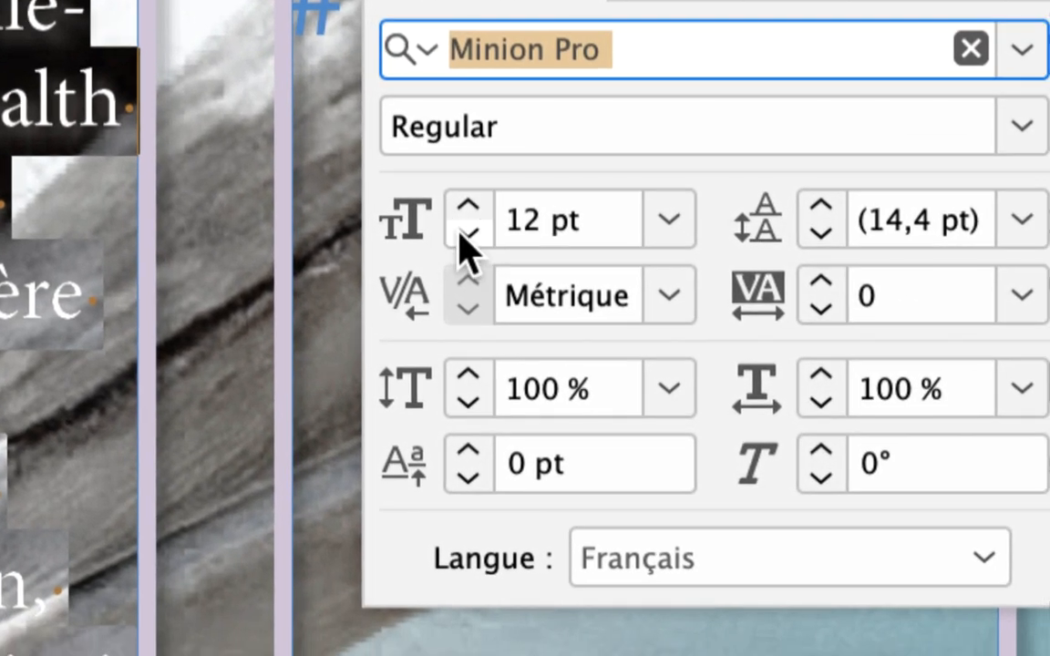
# - Reduce the selected paragraph's font size to 8 pt
pyautogui.click(467, 234)
pyautogui.click(467, 234)
pyautogui.click(468, 234)
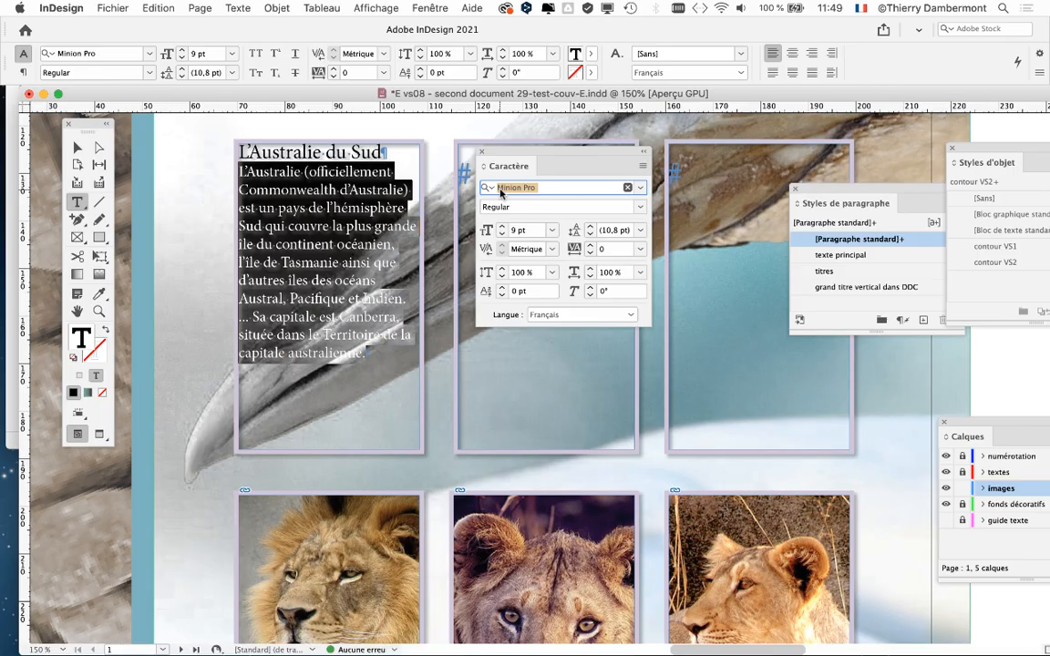
pyautogui.click(501, 234)
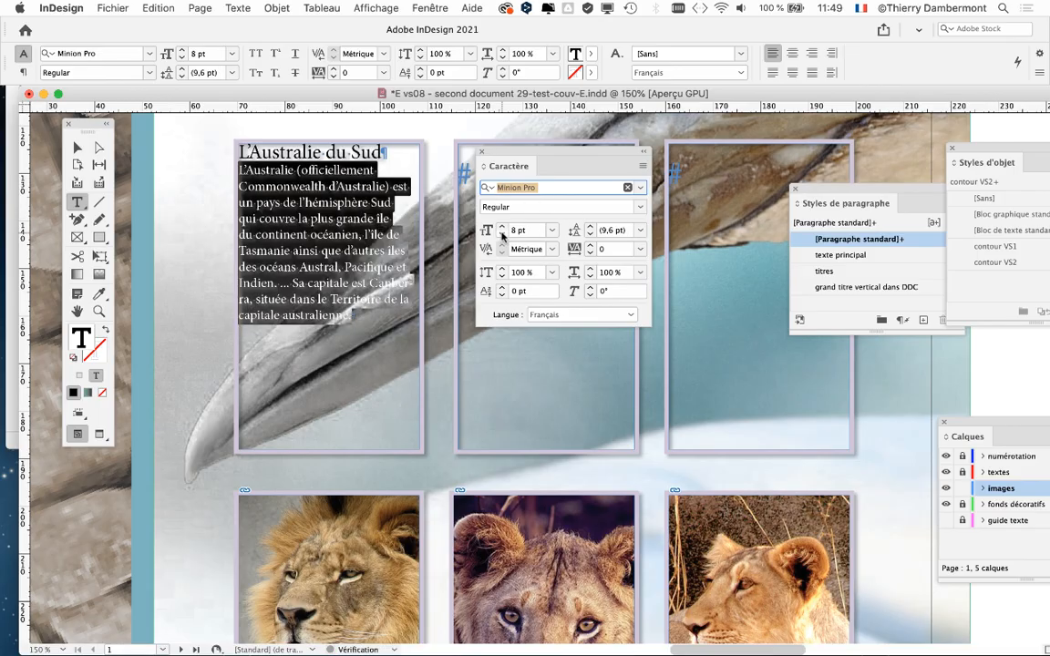
# - Preview the available fonts on the selected body paragraph and apply Book Antiqua
pyautogui.click(639, 189)
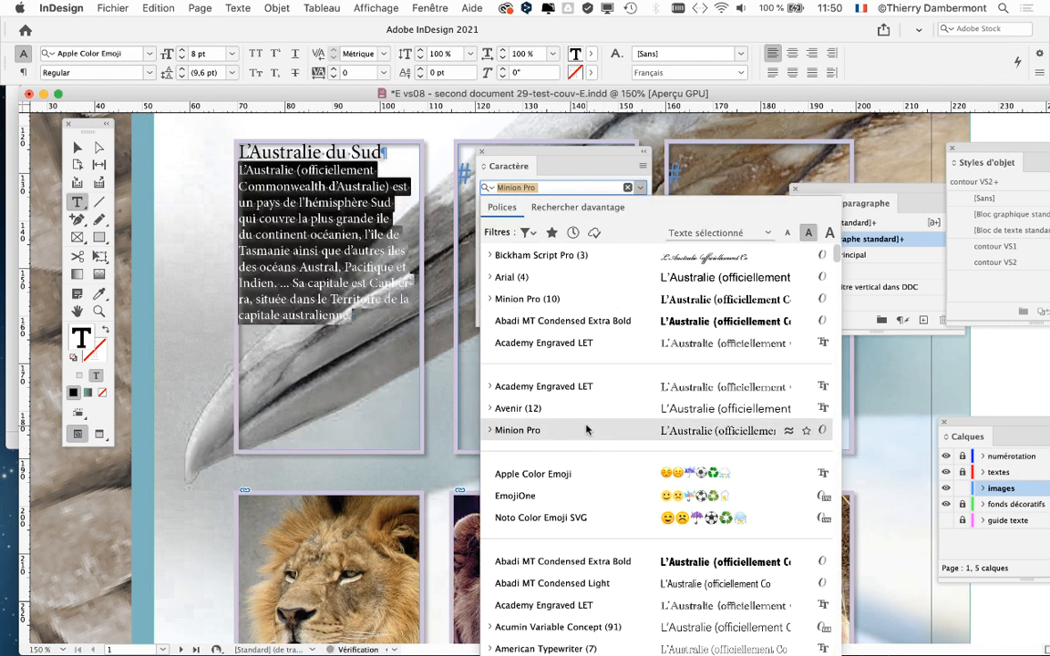
pyautogui.scroll(-1, 580, 546)
pyautogui.scroll(-3, 547, 583)
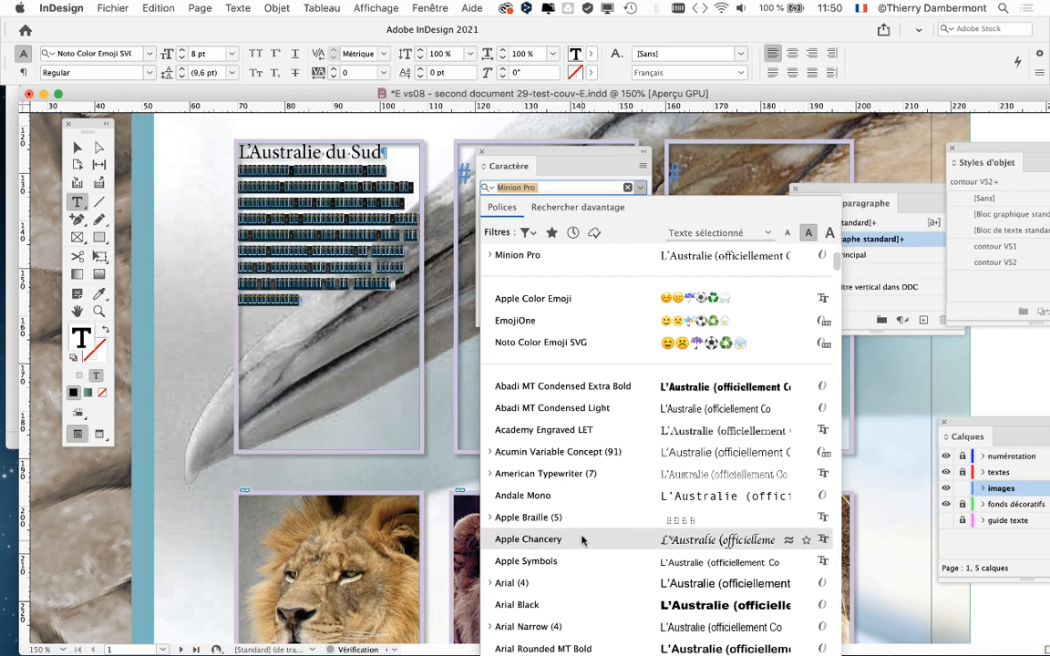
pyautogui.scroll(-5, 529, 593)
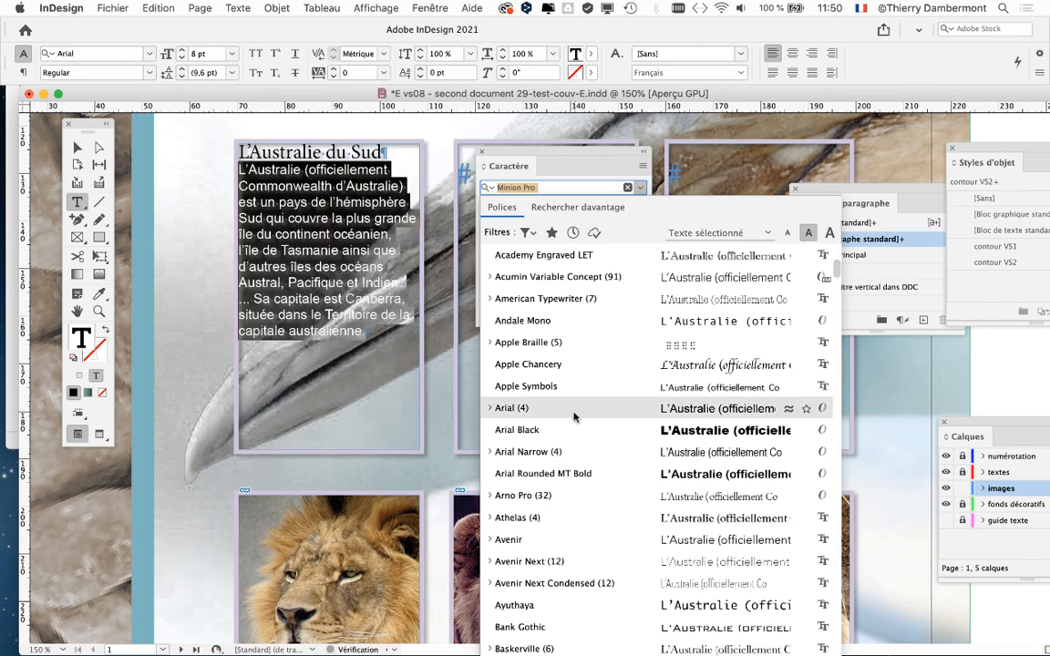
pyautogui.scroll(-1, 580, 540)
pyautogui.scroll(-3, 580, 543)
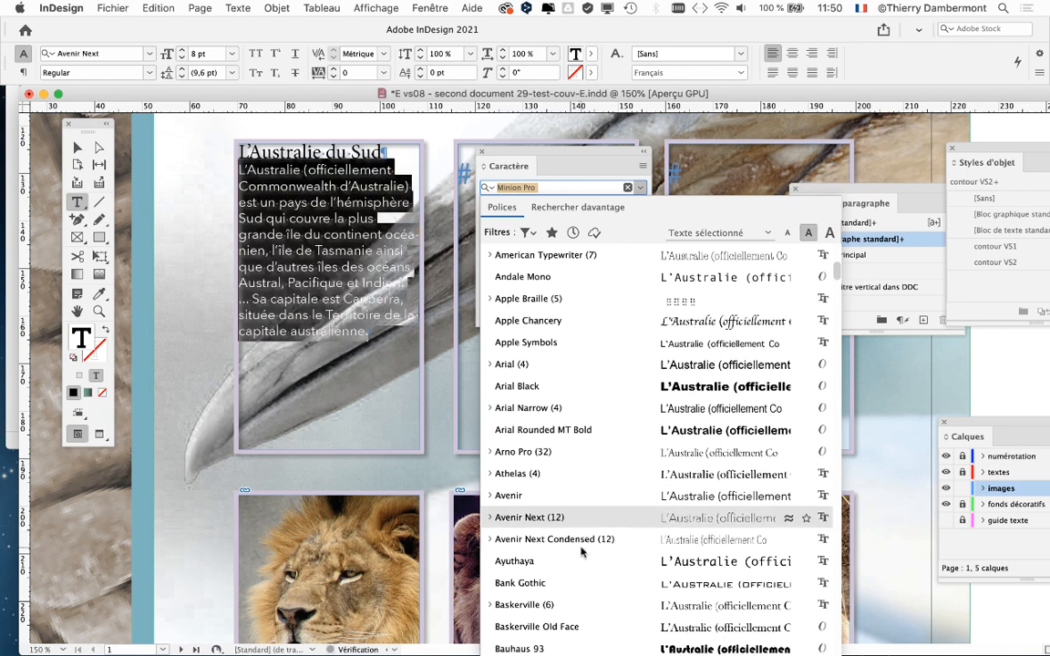
pyautogui.scroll(-7, 580, 554)
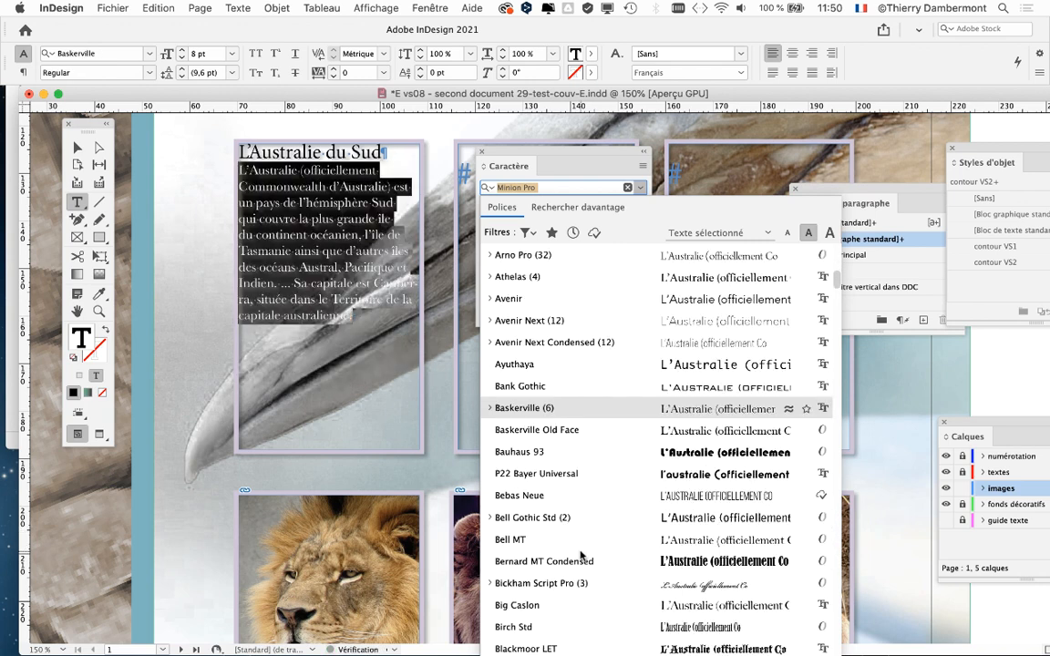
pyautogui.scroll(-1, 574, 570)
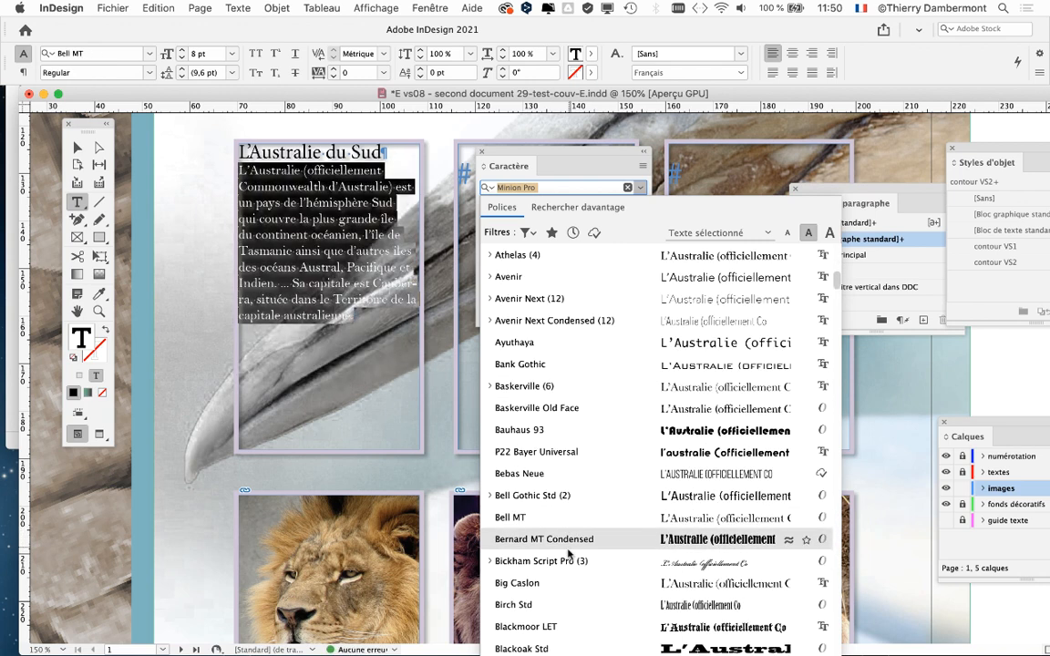
pyautogui.scroll(-1, 563, 592)
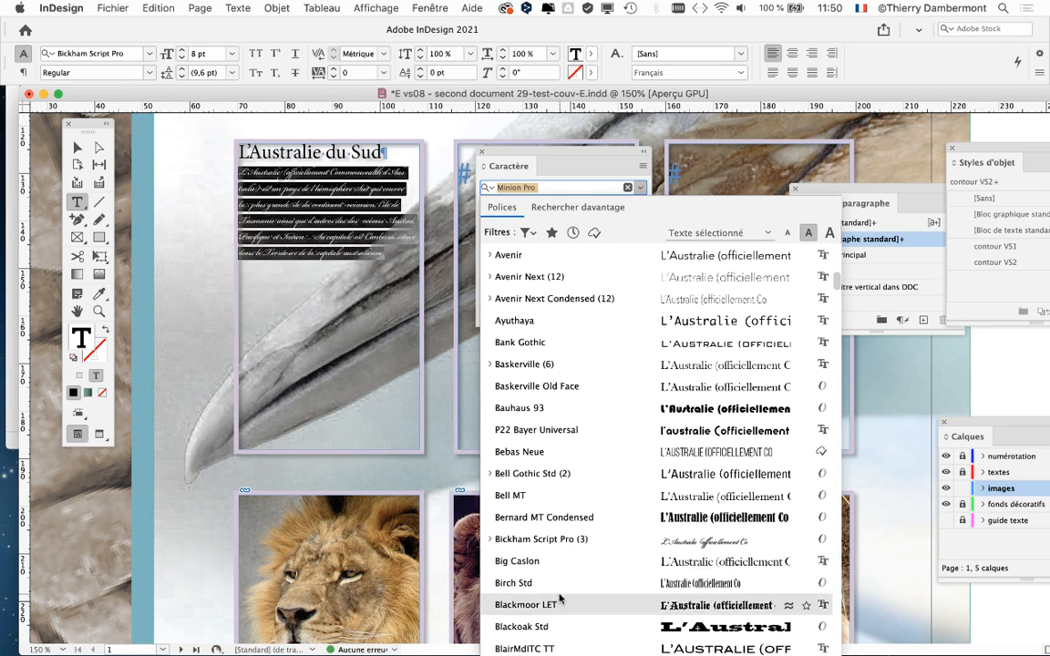
pyautogui.scroll(-8, 559, 586)
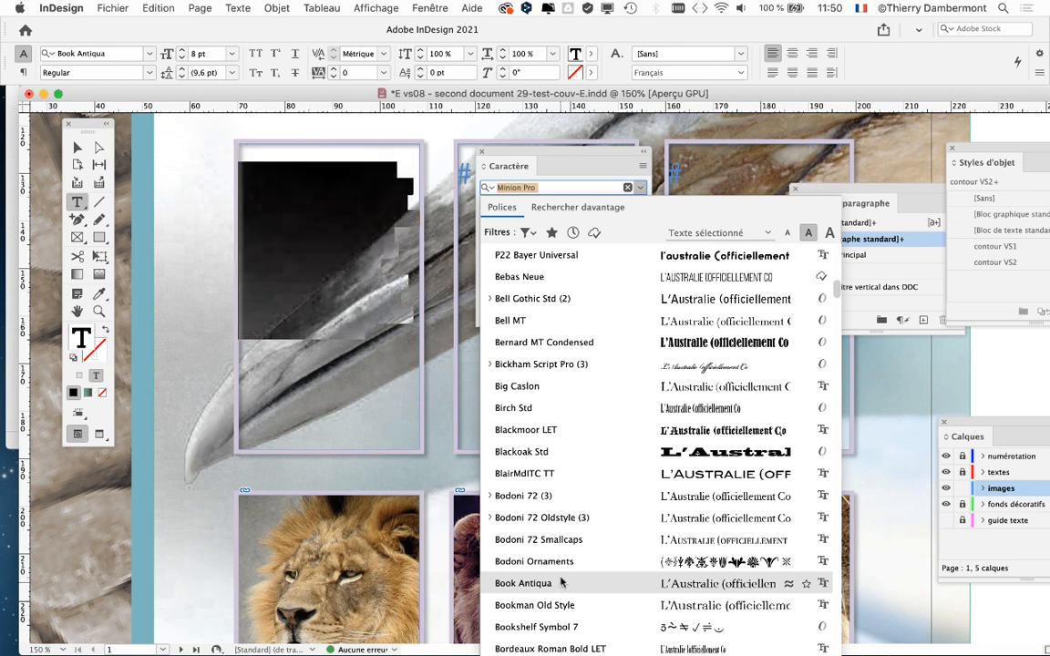
pyautogui.click(560, 583)
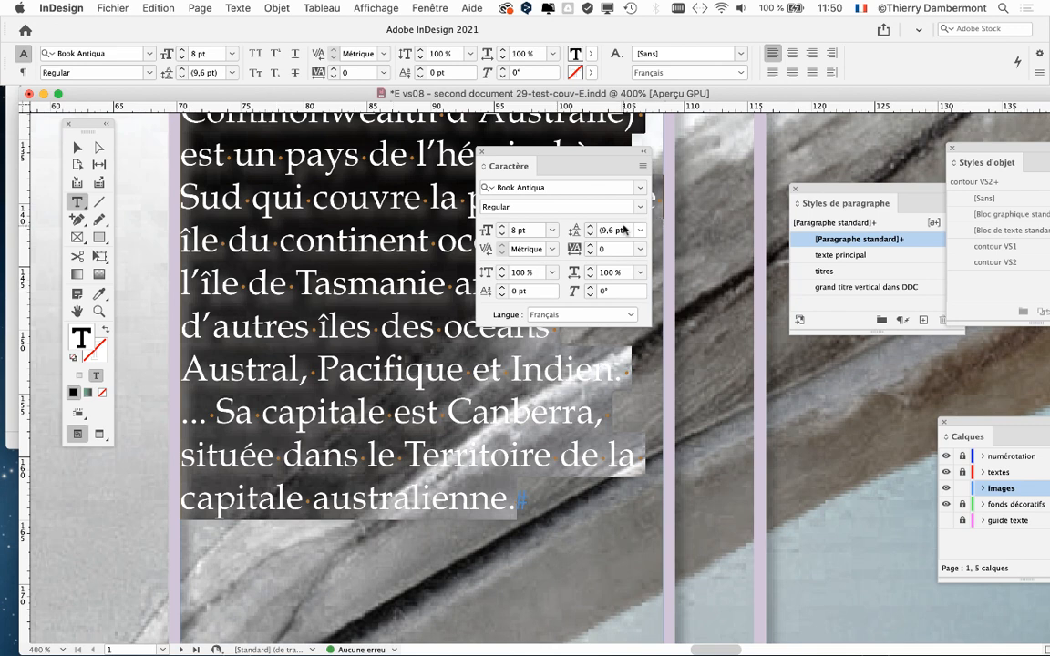
# - Search the fonts for "arial" and apply Arial Regular to the selected body paragraph
pyautogui.click(559, 186)
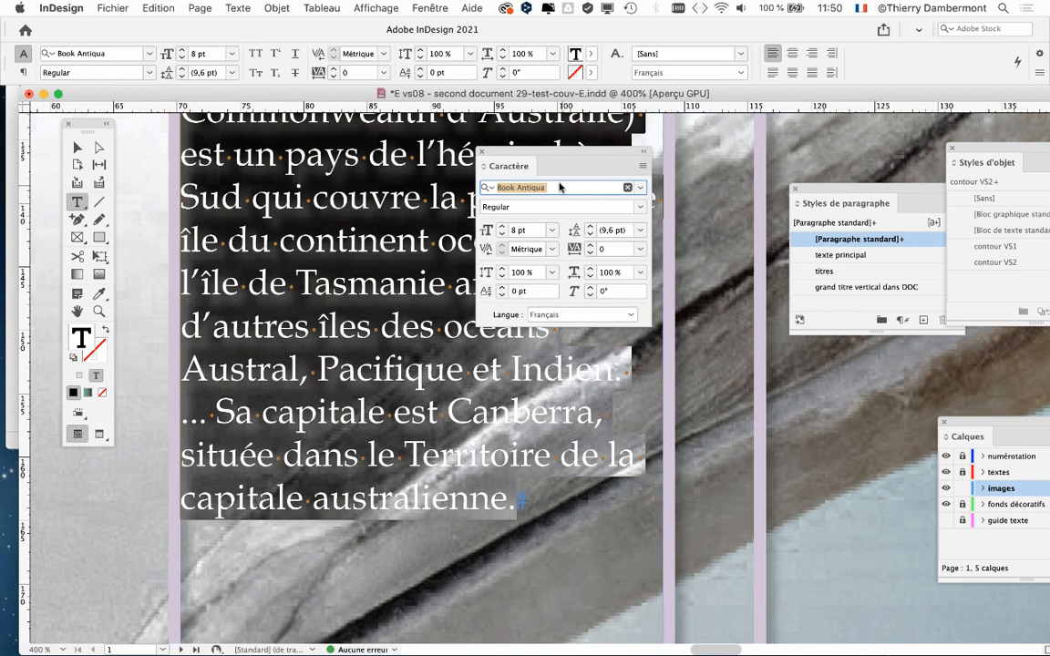
pyautogui.write('arial')
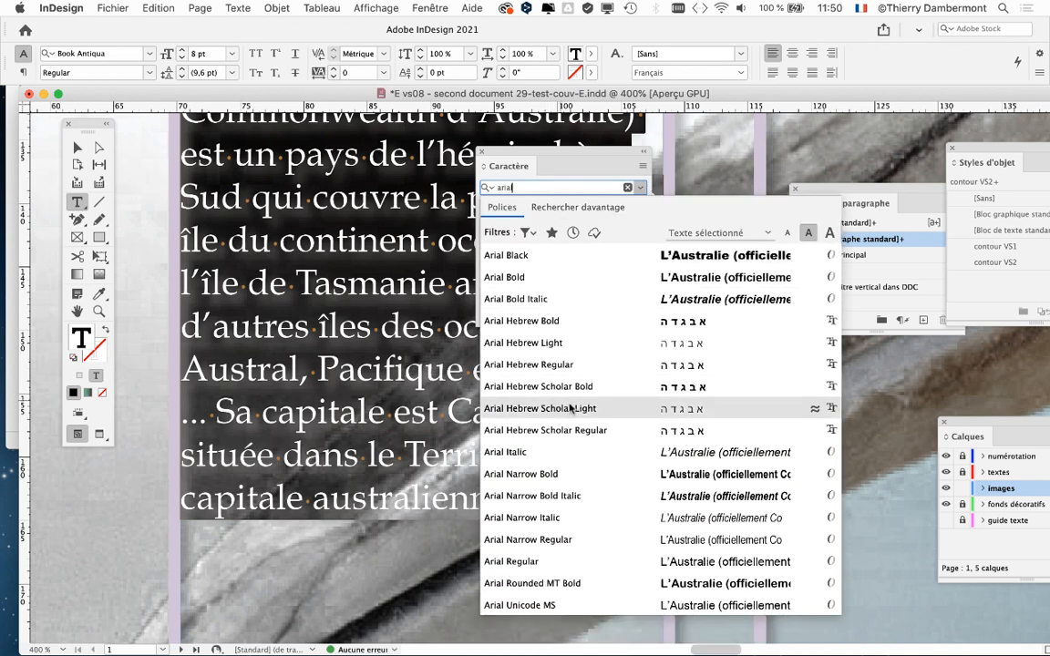
pyautogui.click(575, 562)
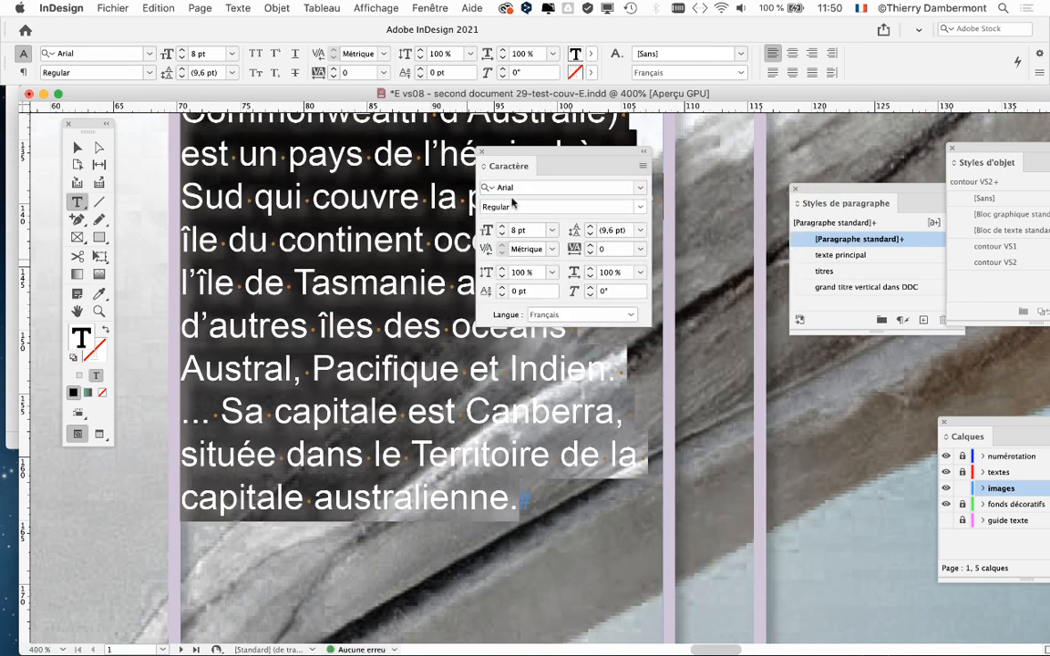
# - Set the selected paragraph's kerning to Optique and move the Caractère panel clear of the text
pyautogui.moveTo(510, 165); pyautogui.dragTo(636, 147)
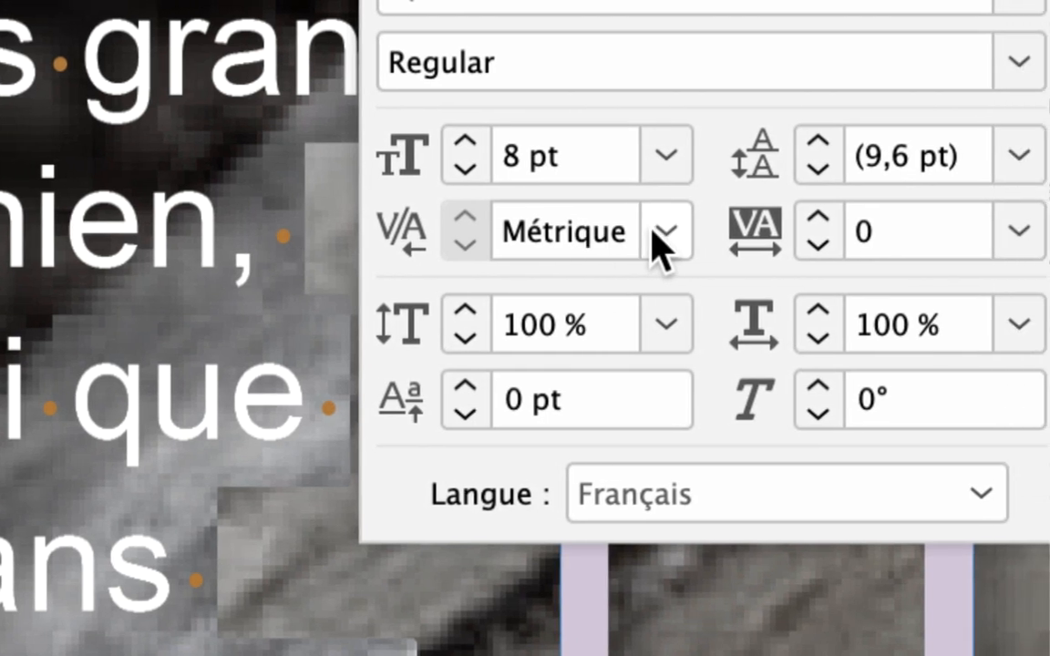
pyautogui.click(658, 235)
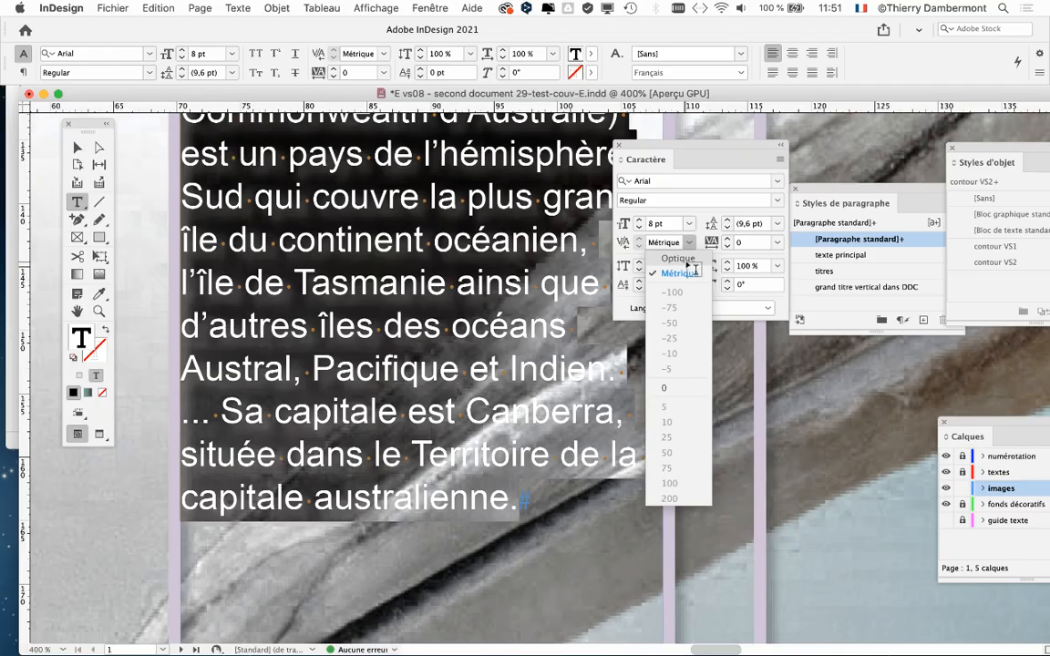
pyautogui.click(686, 260)
pyautogui.moveTo(670, 151); pyautogui.dragTo(741, 130)
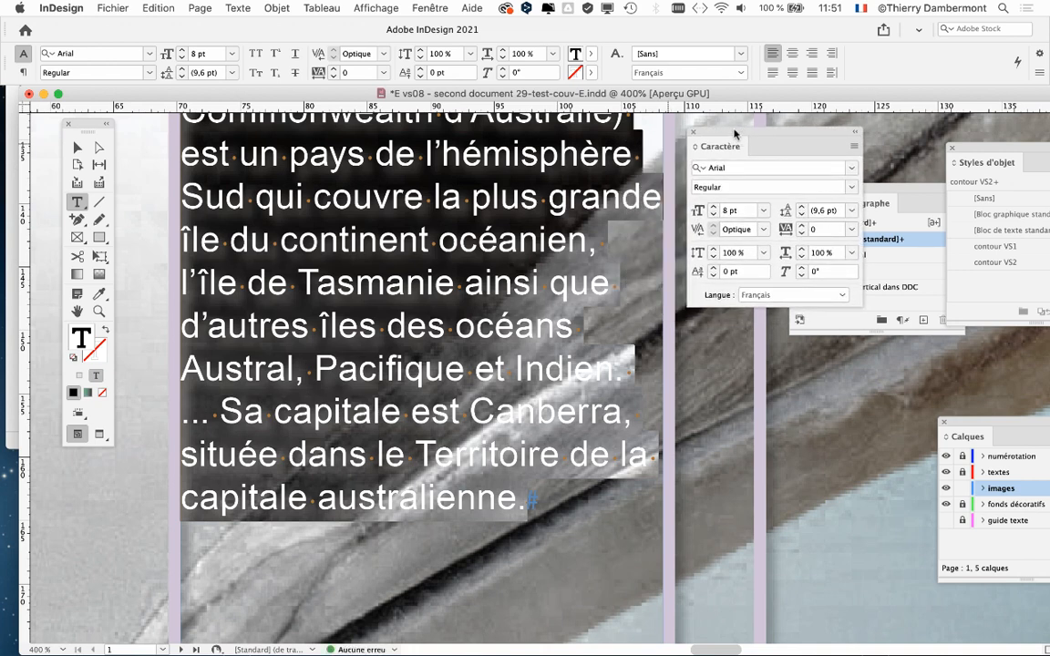
# - Compare the letter spacing by switching the paragraph's kerning to Métrique and back to Optique
pyautogui.click(762, 230)
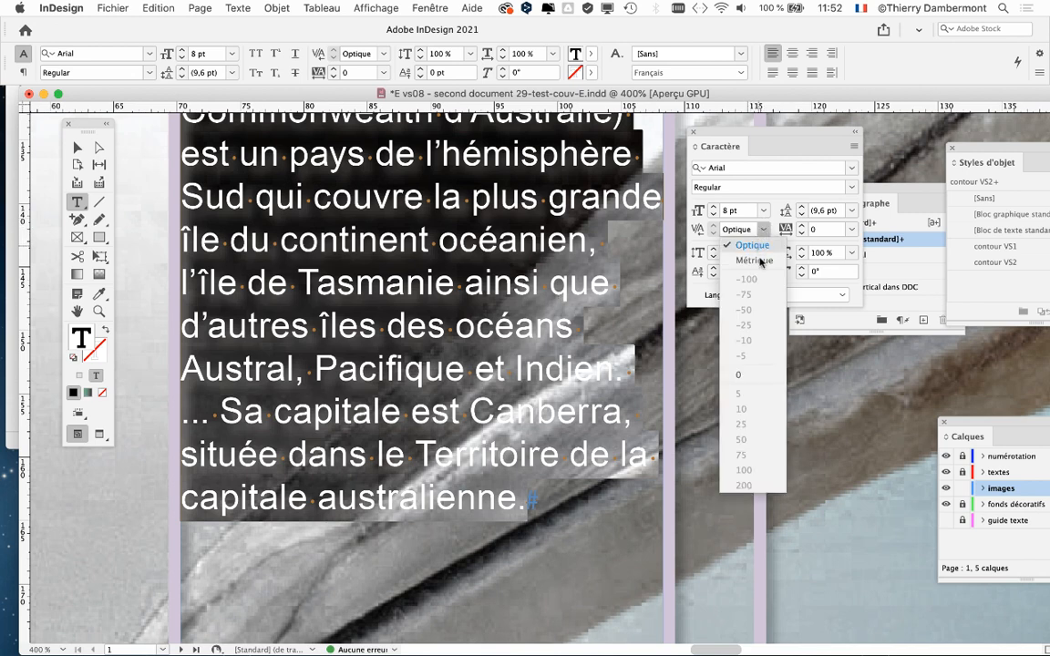
pyautogui.click(755, 261)
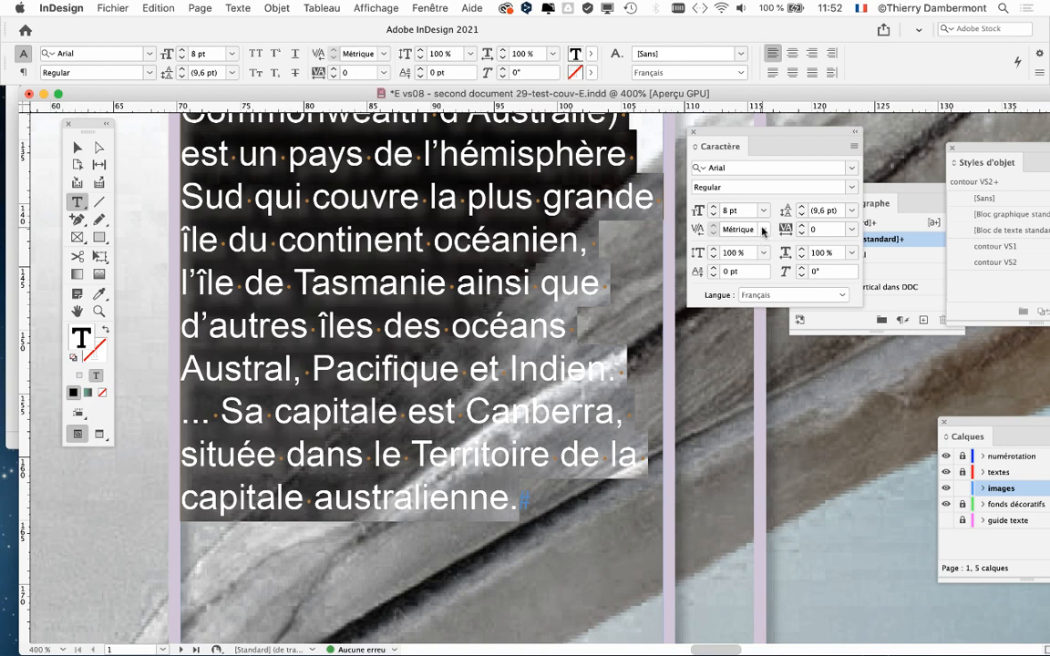
pyautogui.scroll(5, 517, 267)
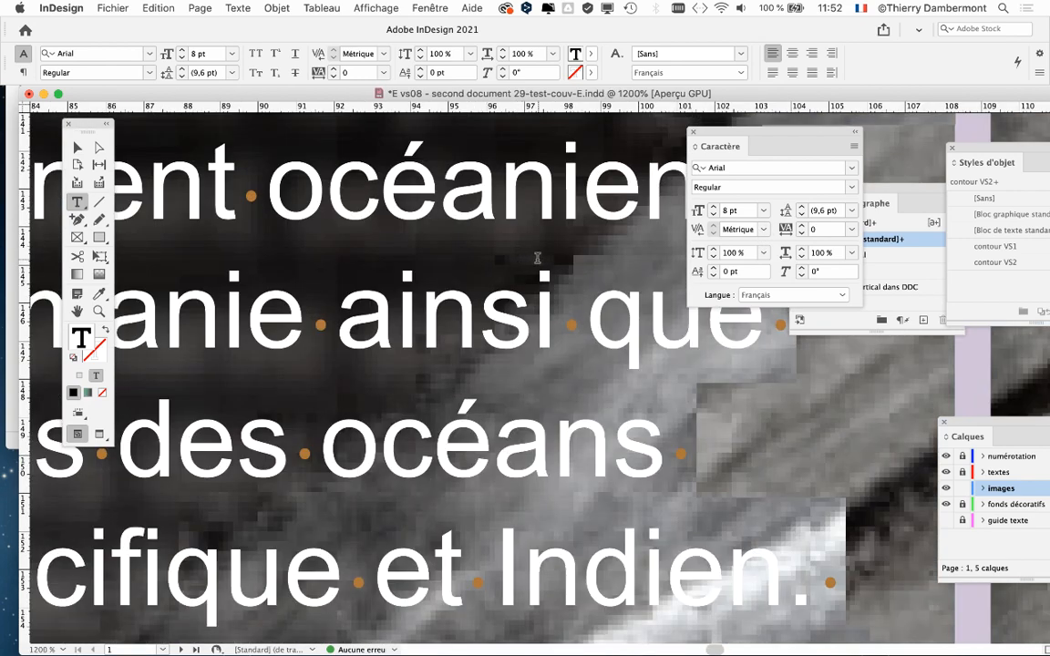
pyautogui.click(763, 228)
pyautogui.click(753, 245)
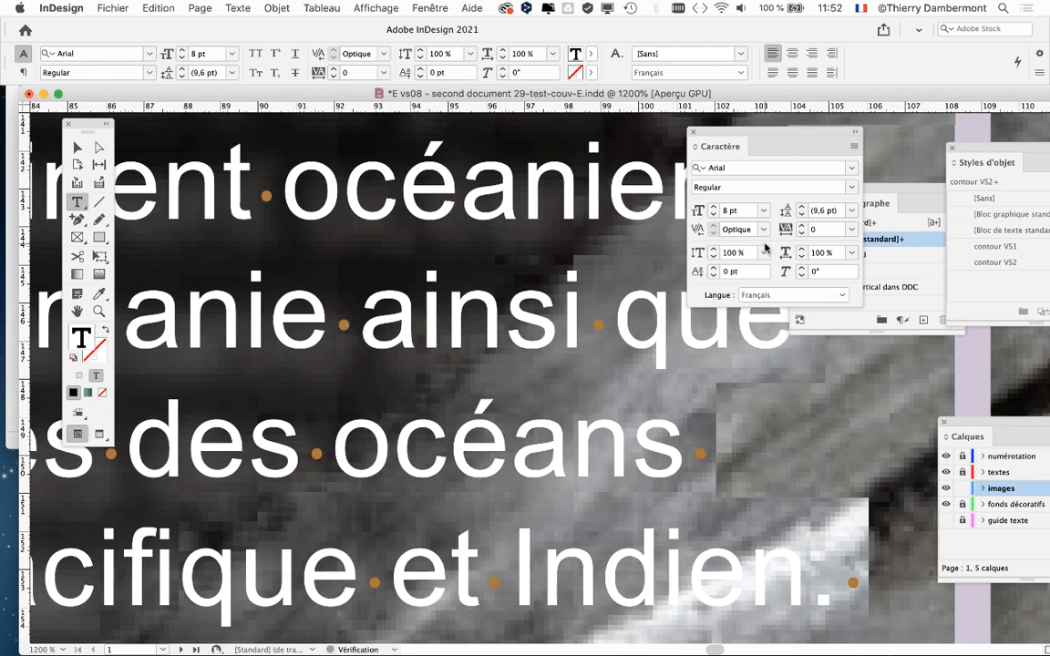
pyautogui.scroll(-3, 534, 313)
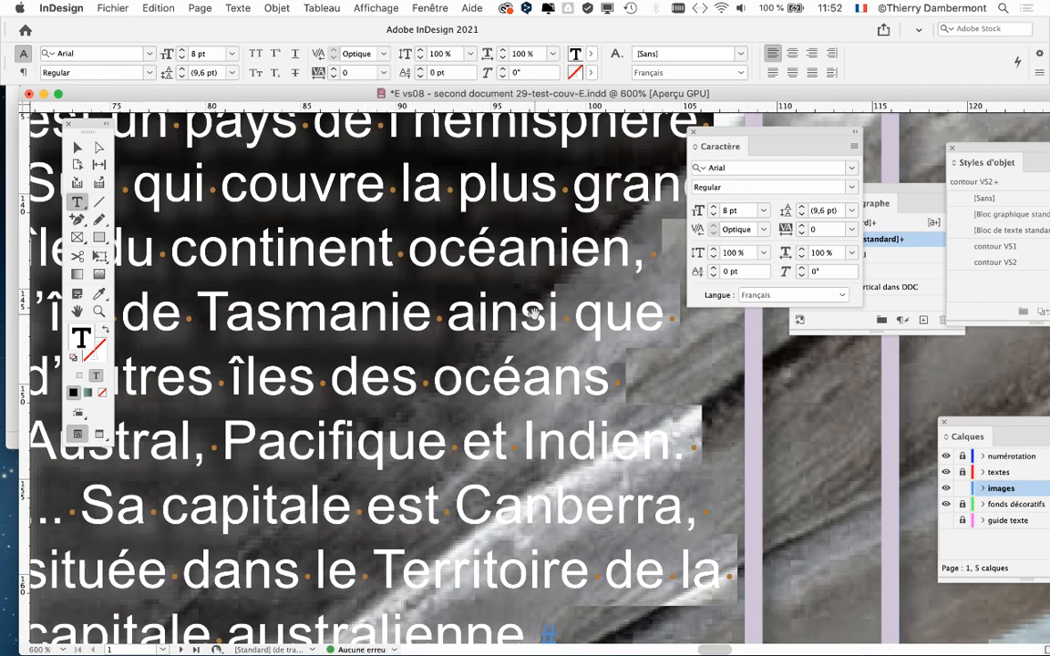
pyautogui.scroll(-1, 533, 313)
pyautogui.scroll(1, 482, 282)
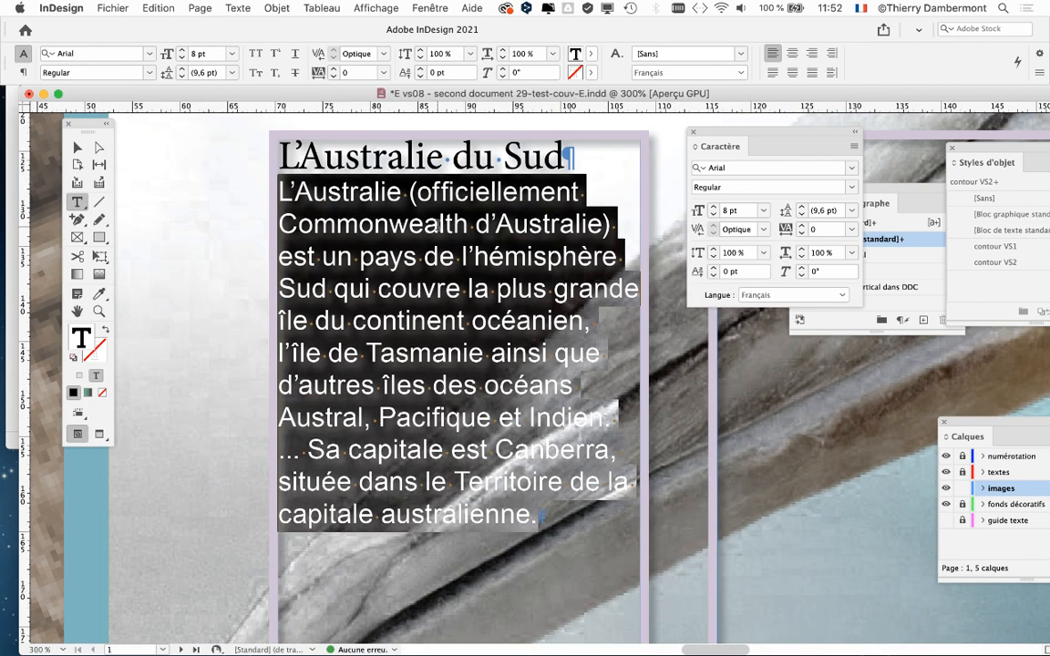
# - Save the document as a new version, changing the version number in its file name to vs09
pyautogui.click(100, 7)
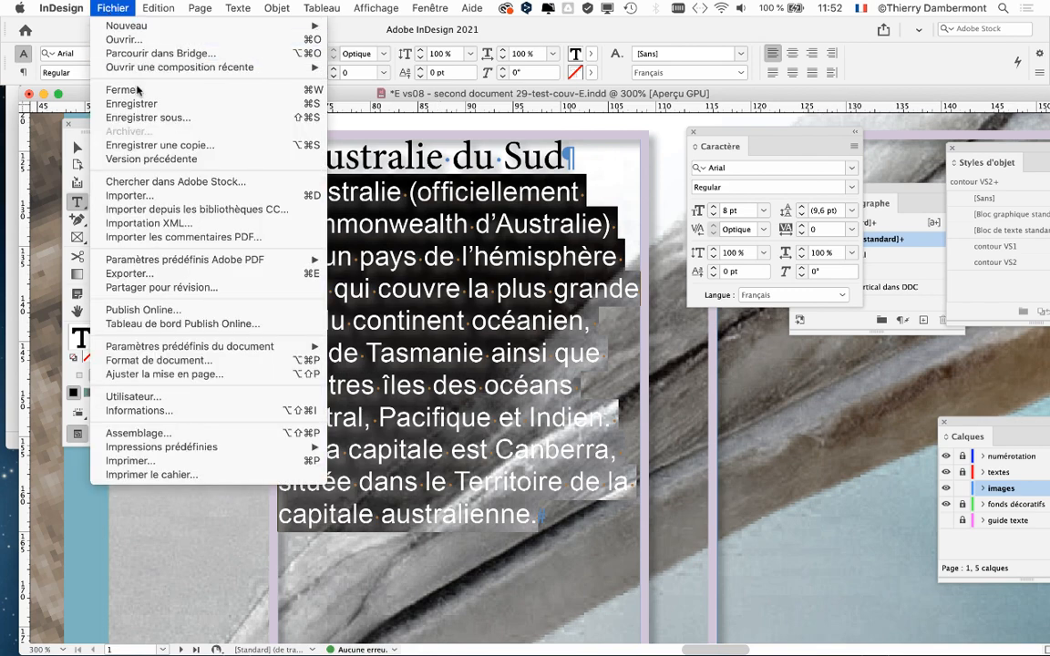
pyautogui.click(151, 119)
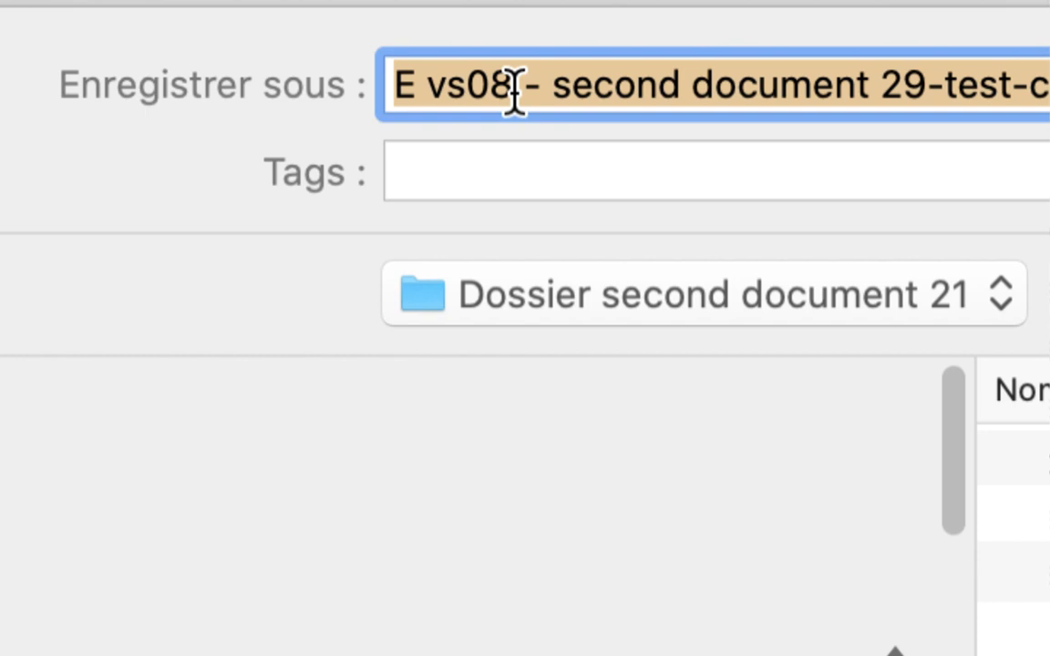
pyautogui.moveTo(515, 92); pyautogui.dragTo(500, 91)
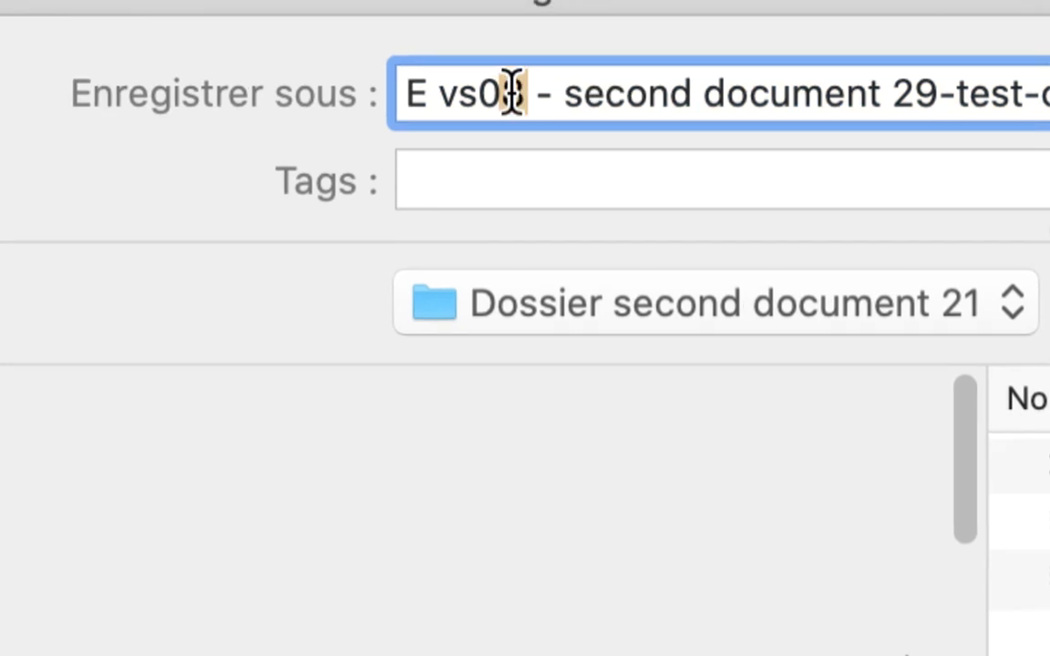
pyautogui.write('9')
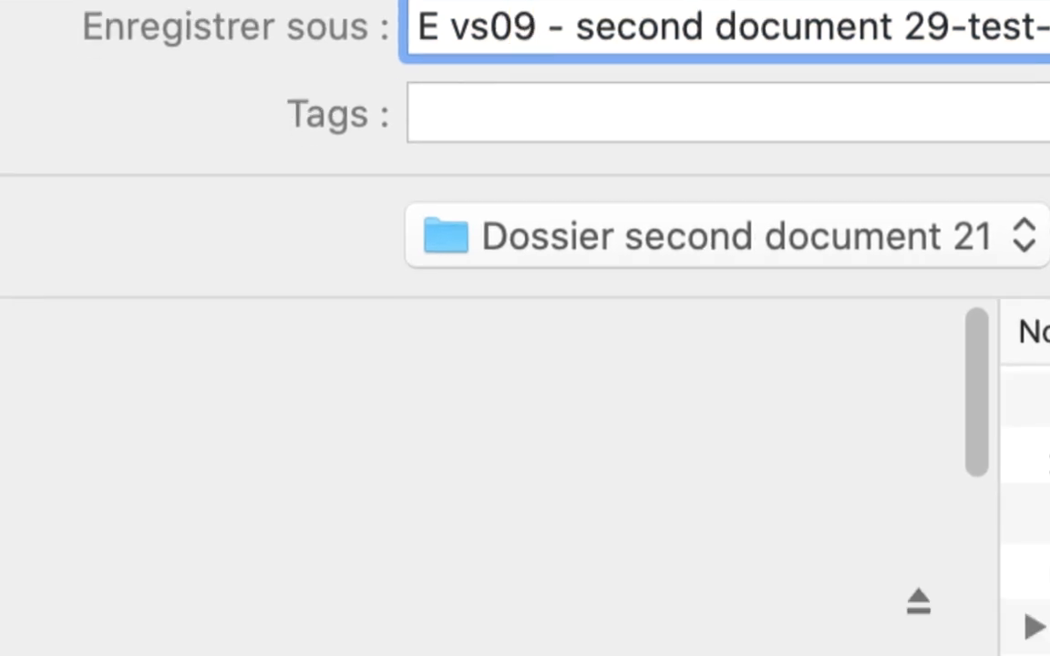